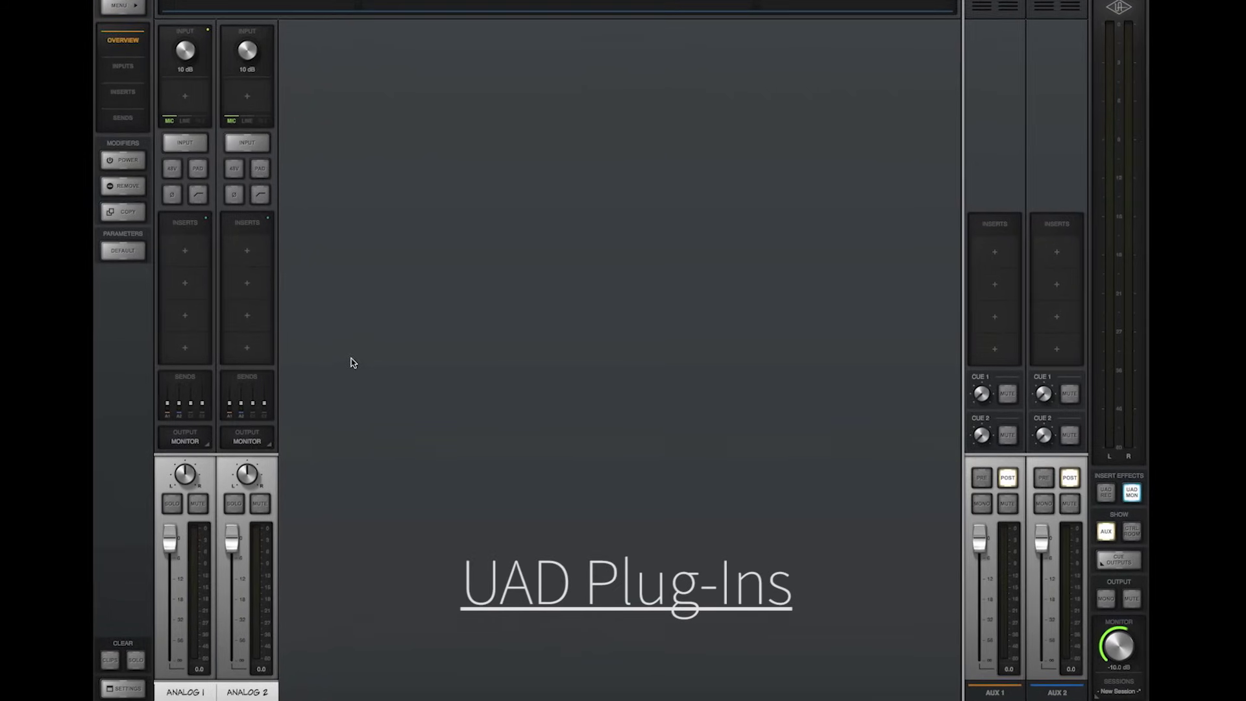
Load the Teletronix LA-2A Legacy from the Dynamics list onto Analog 1's Insert 1.
left_click(205, 255)
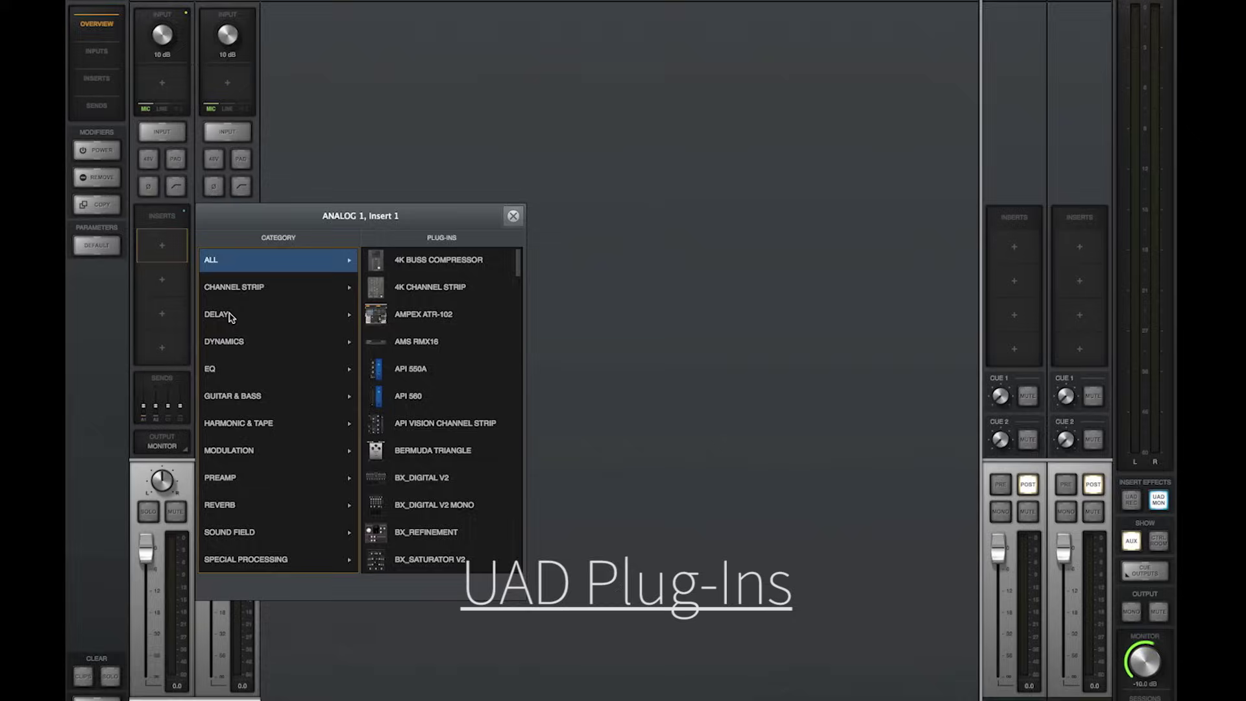
left_click(221, 342)
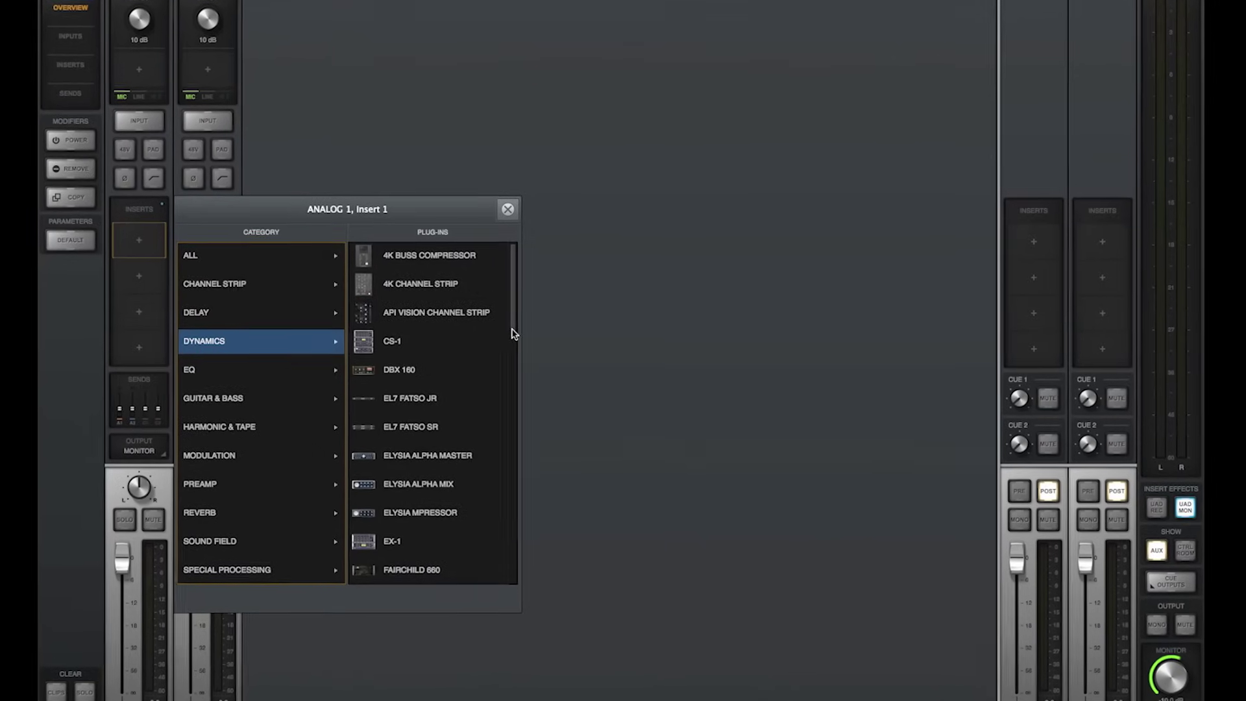
scroll(513, 497, "down", 10)
scroll(517, 505, "down", 5)
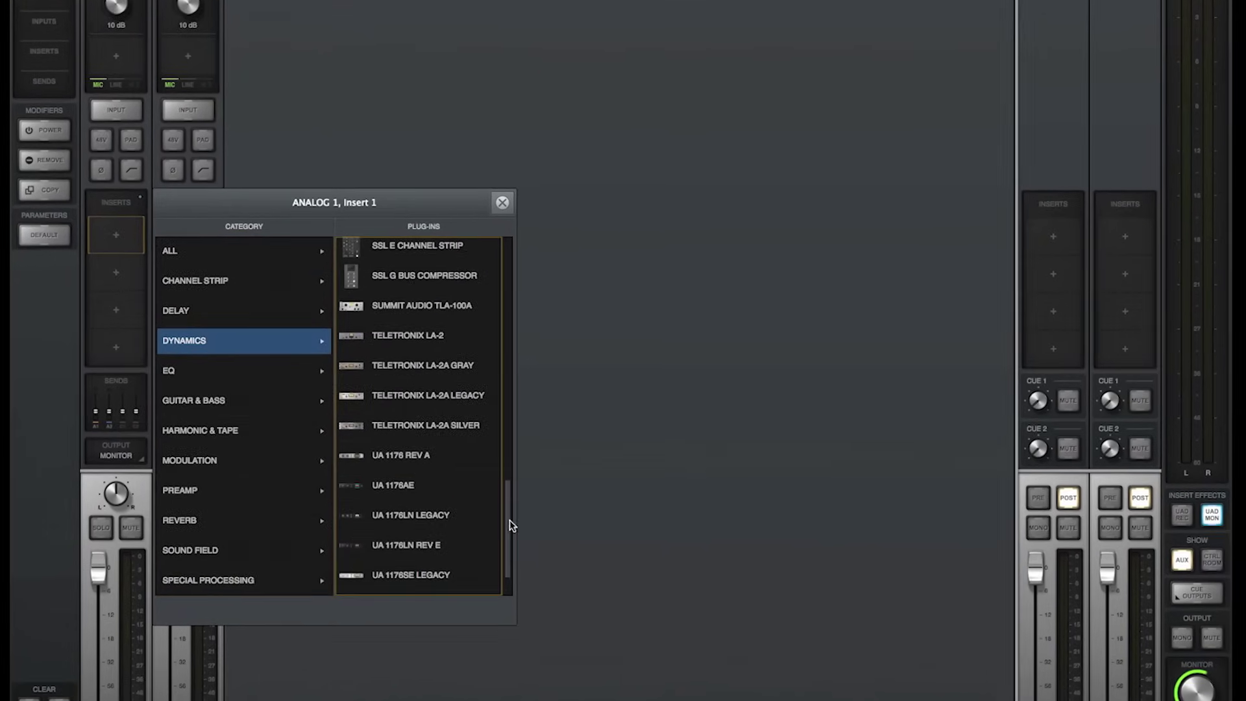
left_click(454, 396)
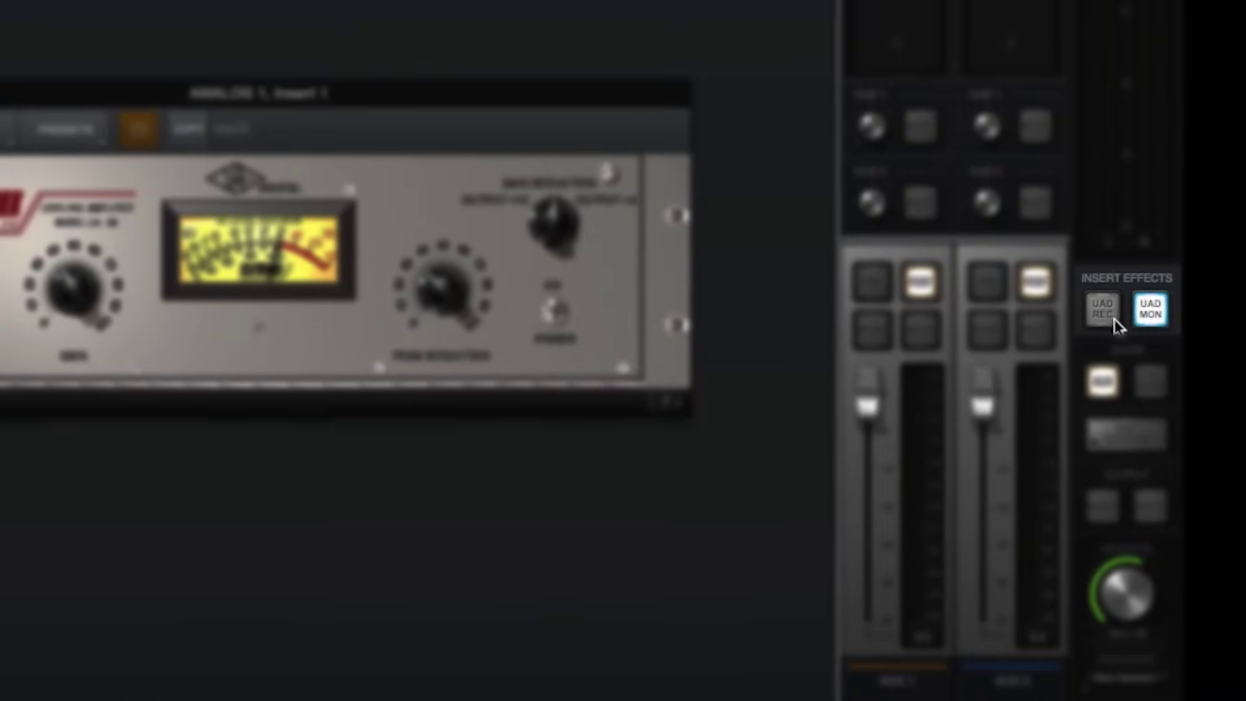
Toggle insert effects to UAD REC and back to UAD MON, then enable Analog 1's insert REC.
left_click(1112, 318)
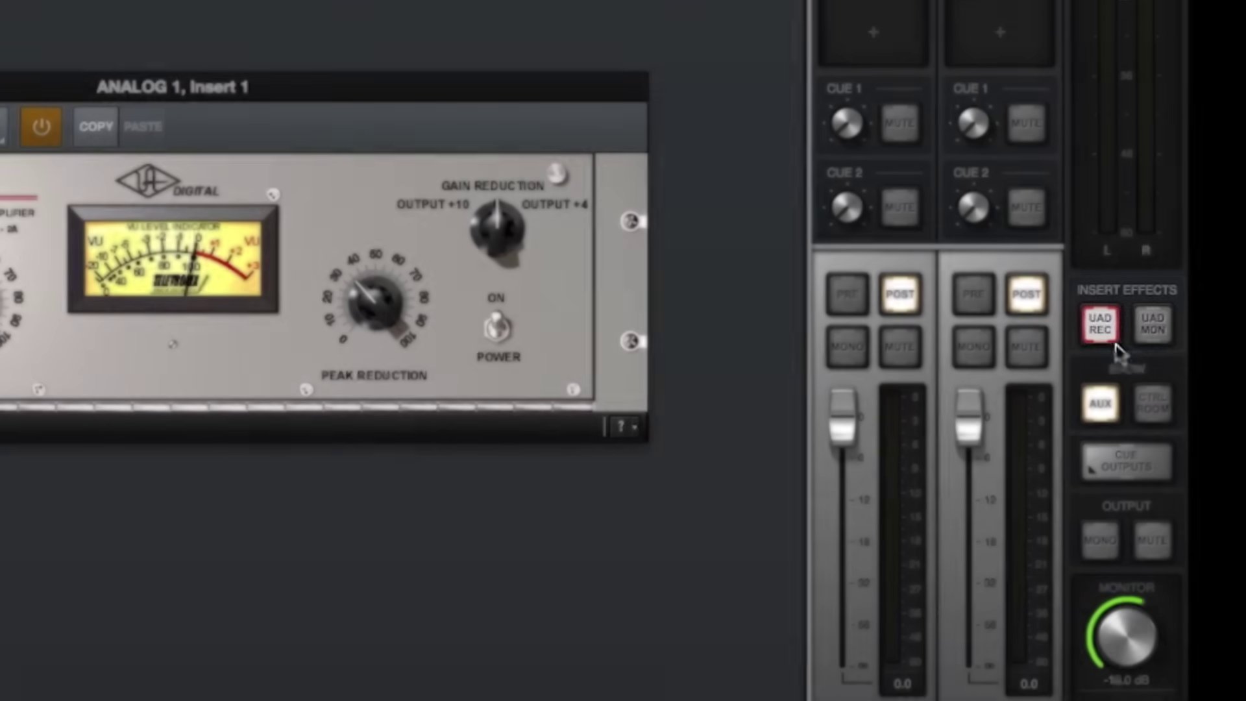
left_click(1152, 323)
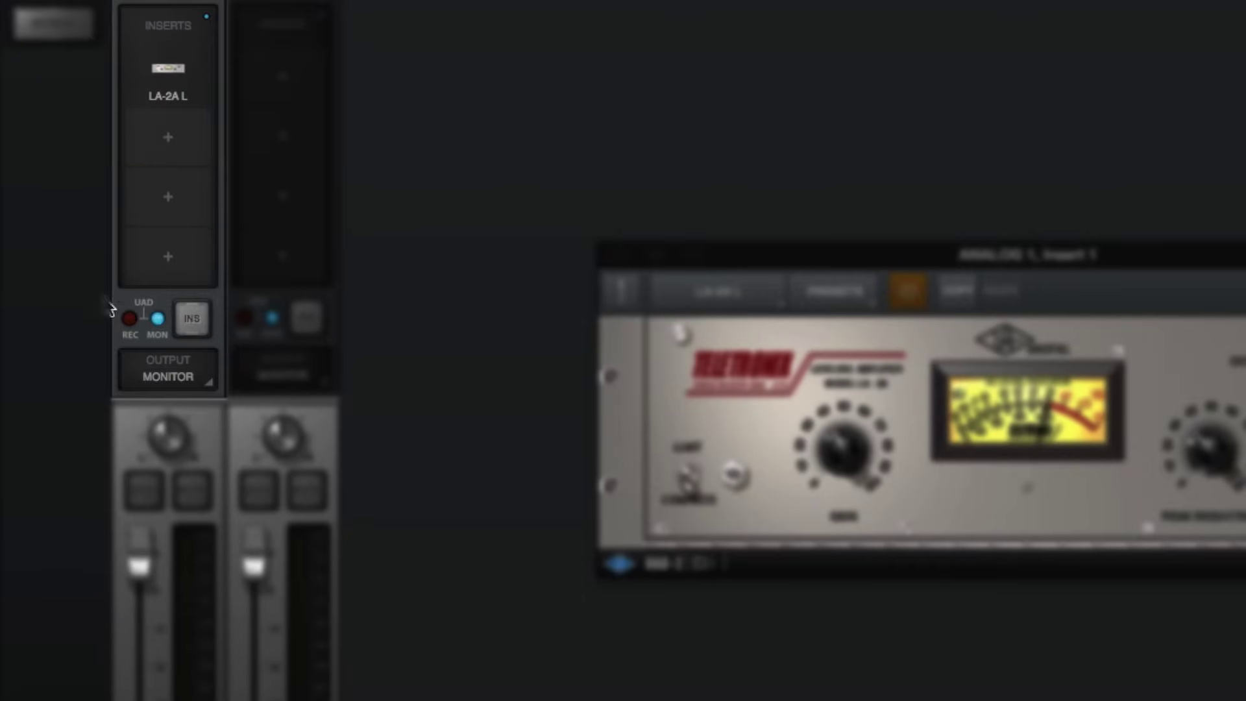
left_click(130, 319)
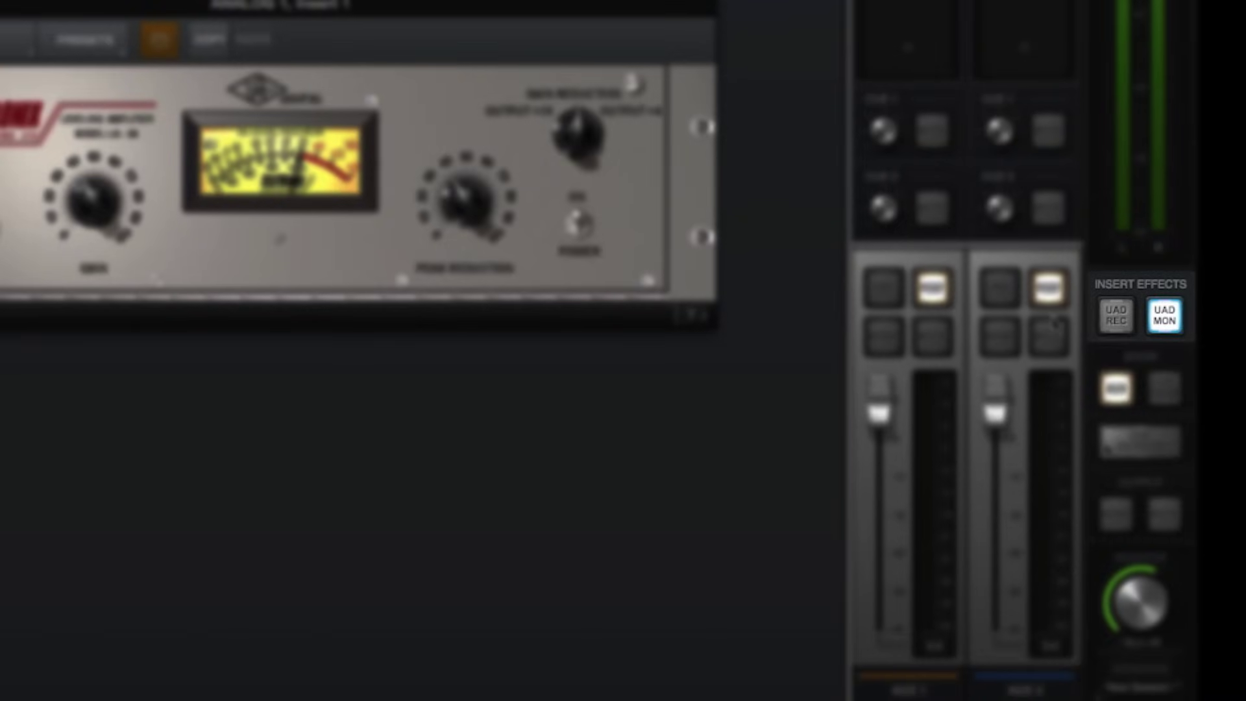
Turn on UAD REC in Insert Effects so the LA-2A is printed with the signal.
left_click(1115, 320)
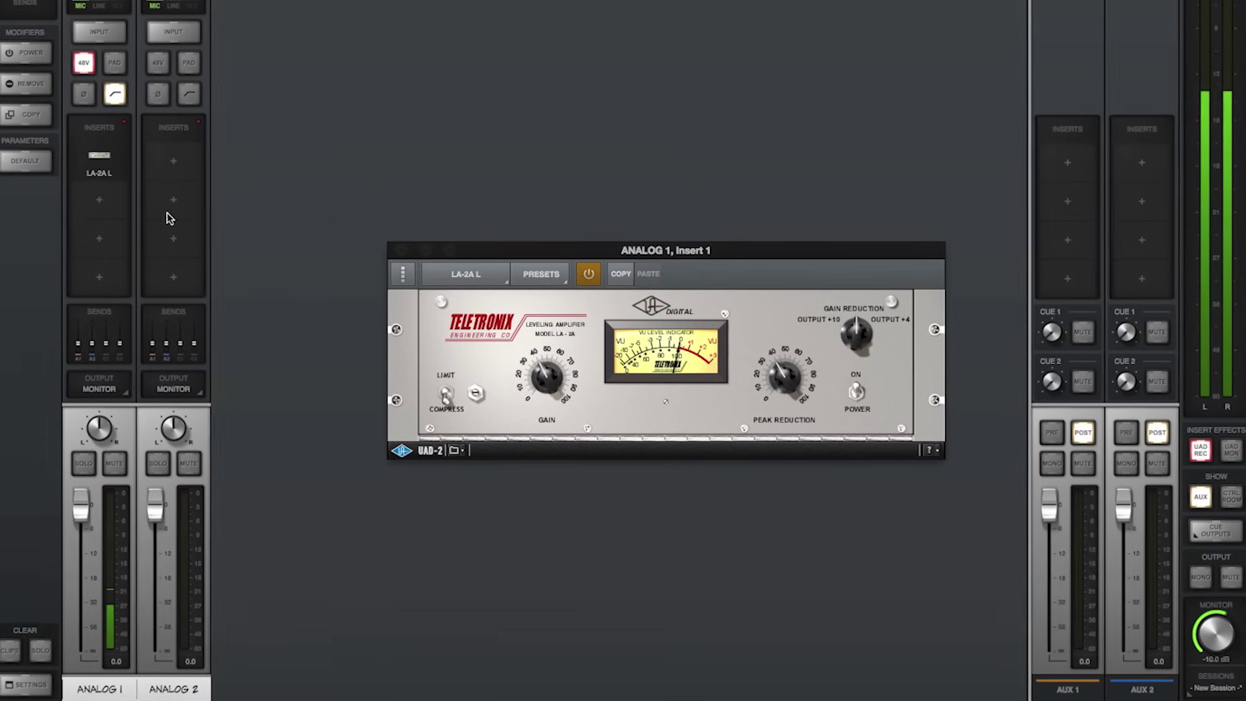
left_click(99, 200)
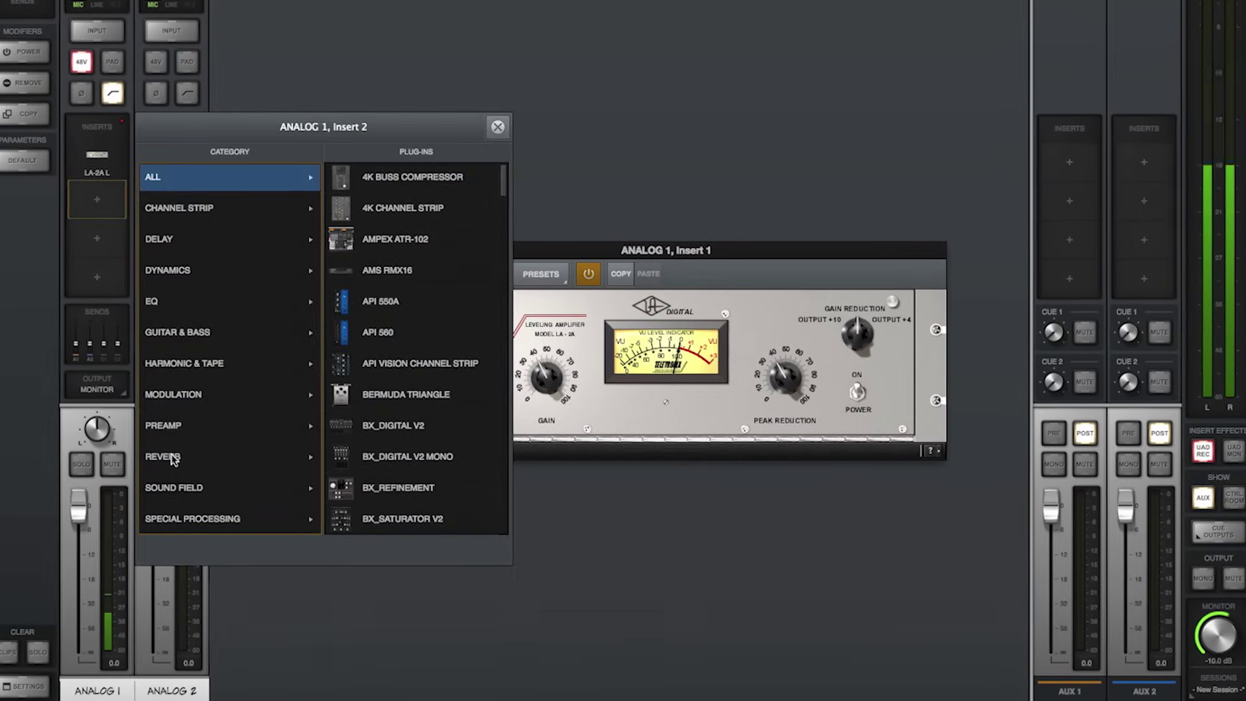
left_click(234, 456)
left_click(376, 399)
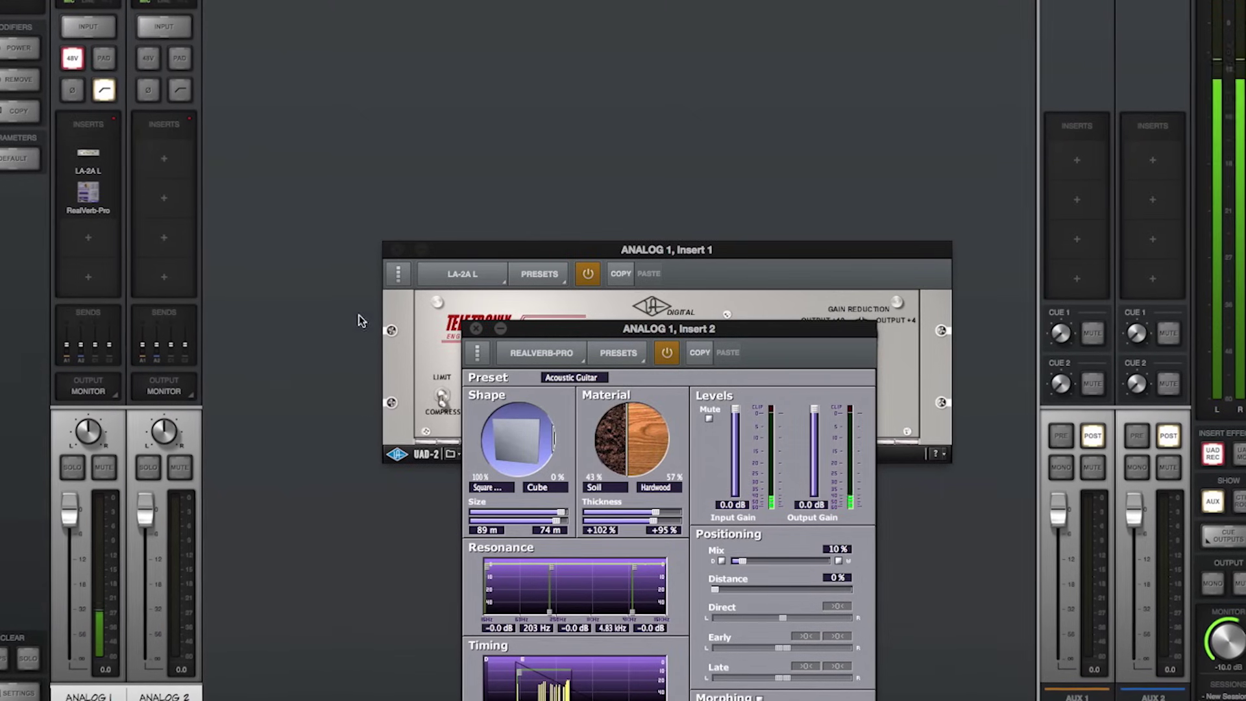
mouse_move(62, 214)
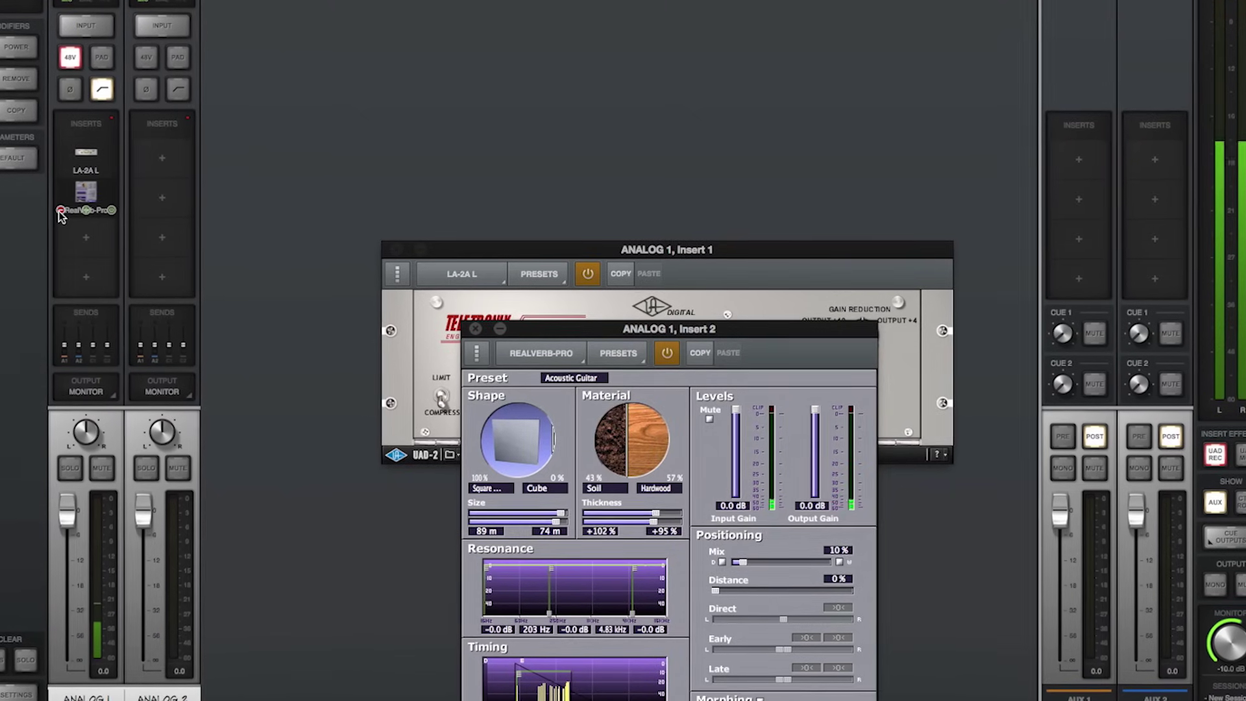
left_click(60, 210)
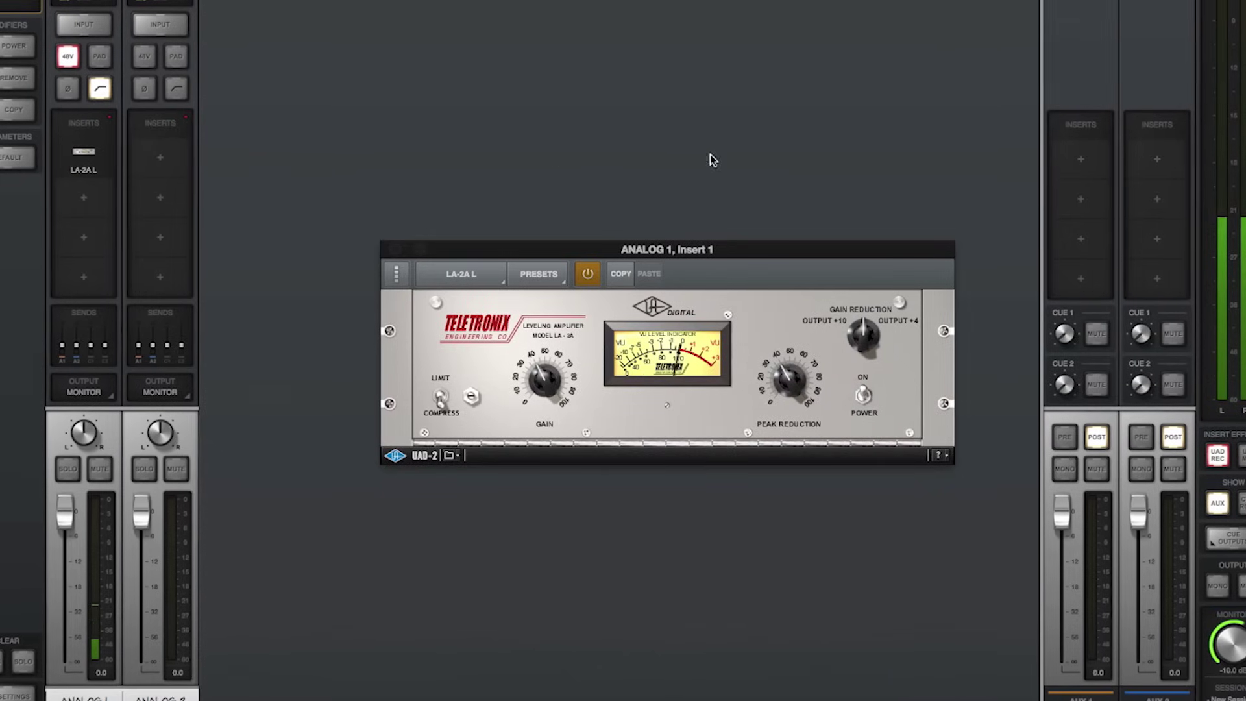
Load RealVerb-Pro onto Aux 1's first insert and move its window up.
left_click(1096, 165)
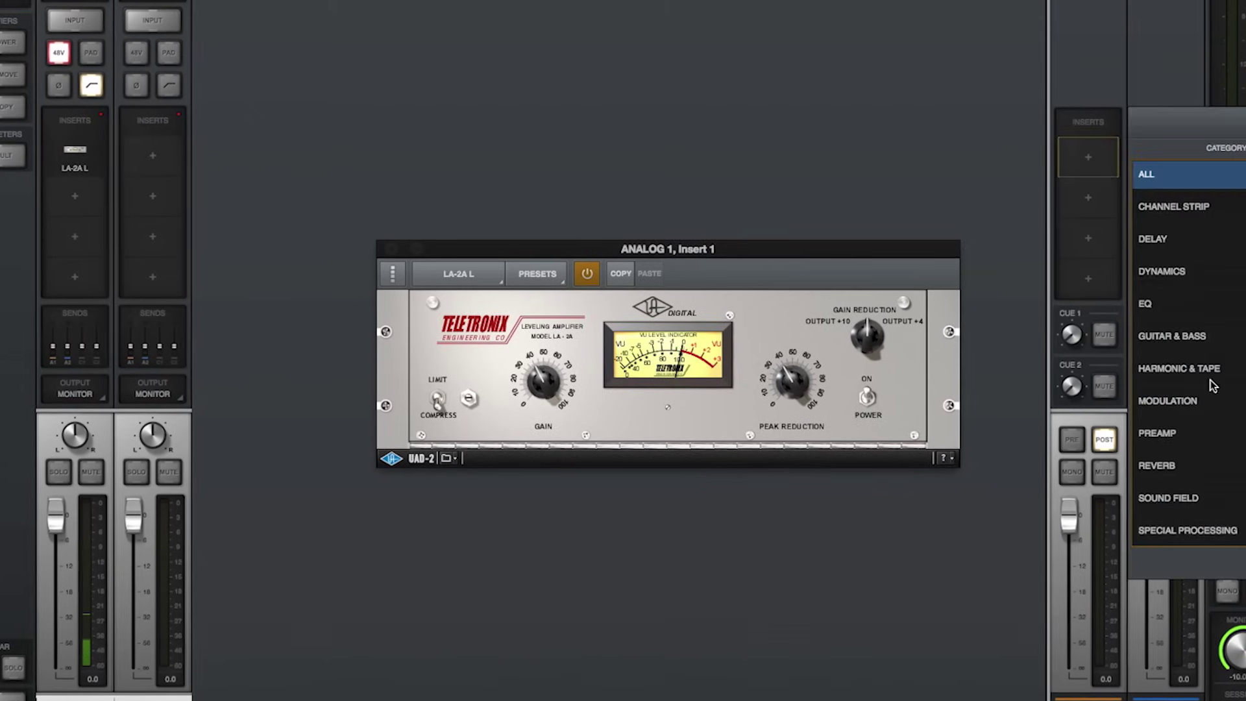
left_click(1166, 469)
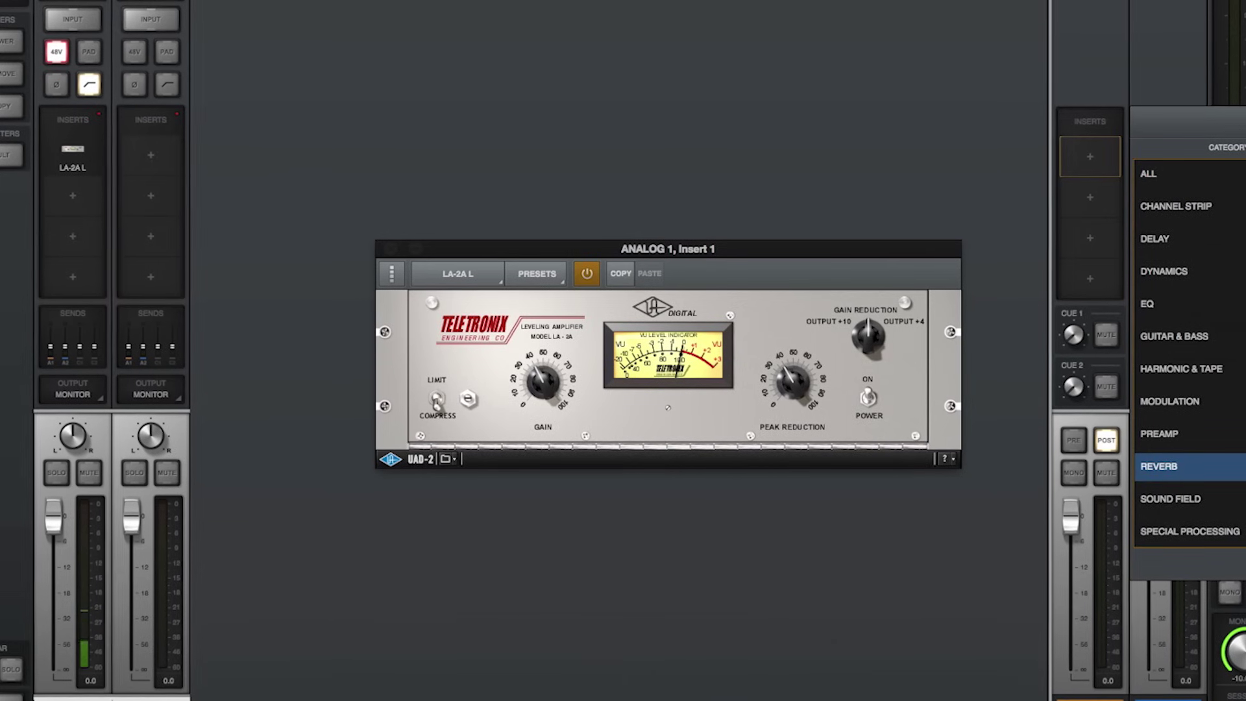
left_click_drag(927, 412, 818, 40)
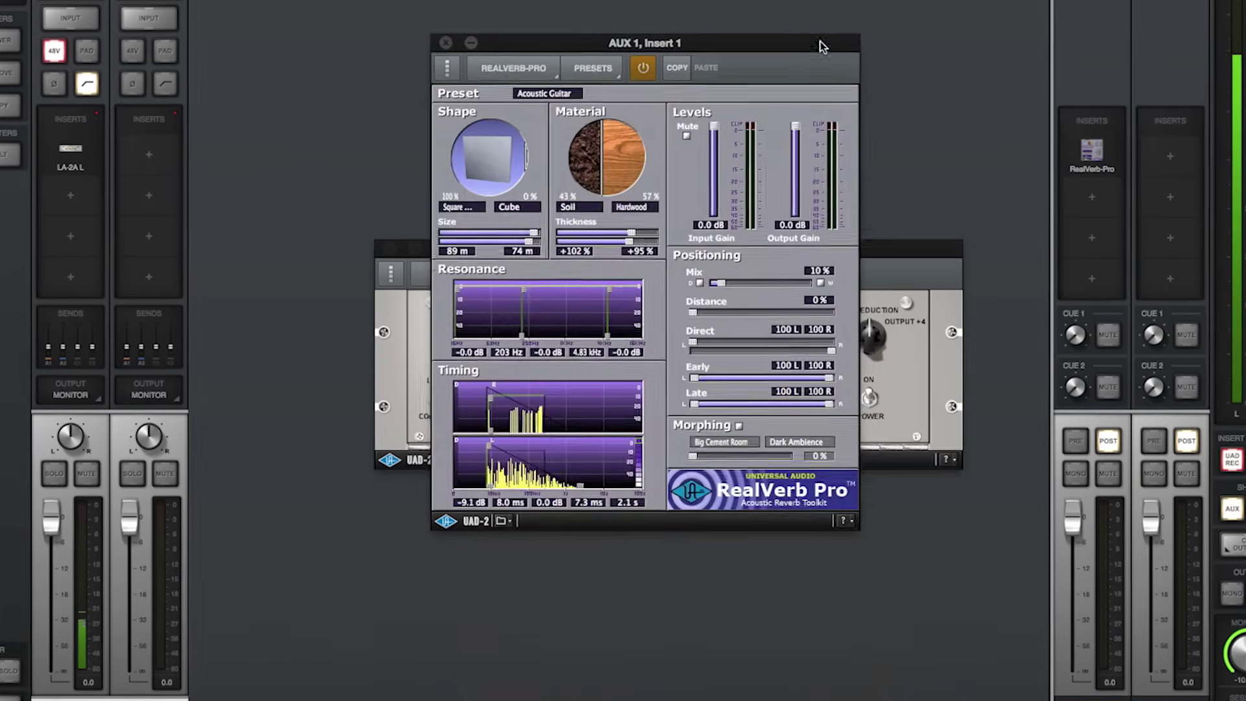
Raise Analog 1's Aux 1 send to about -28.6 dB and pick the Nice Vocal 1 preset.
left_click(44, 349)
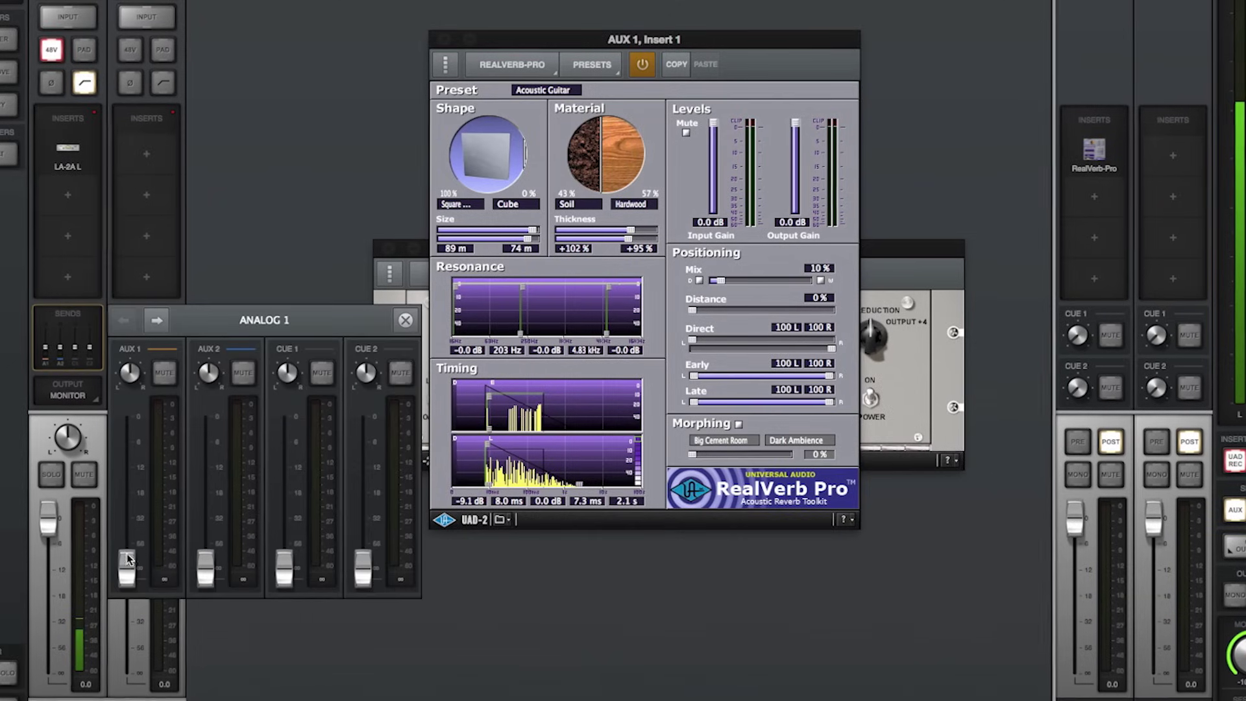
left_click_drag(127, 559, 129, 521)
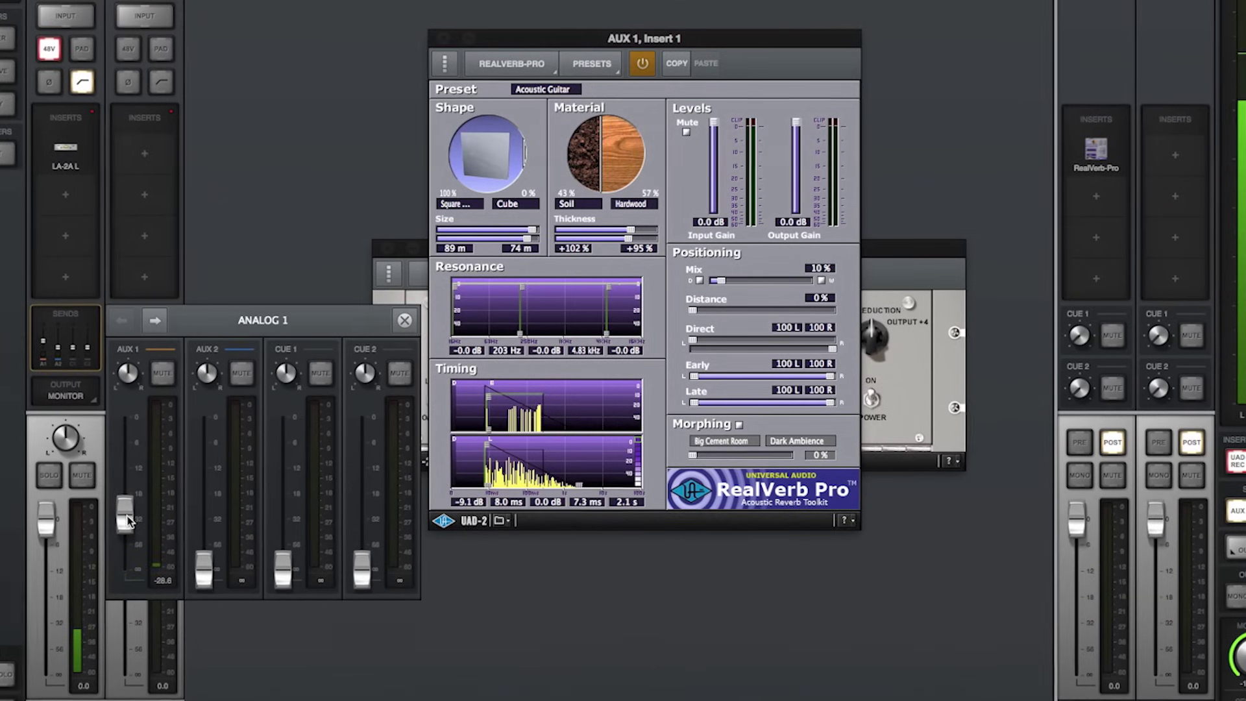
left_click(548, 89)
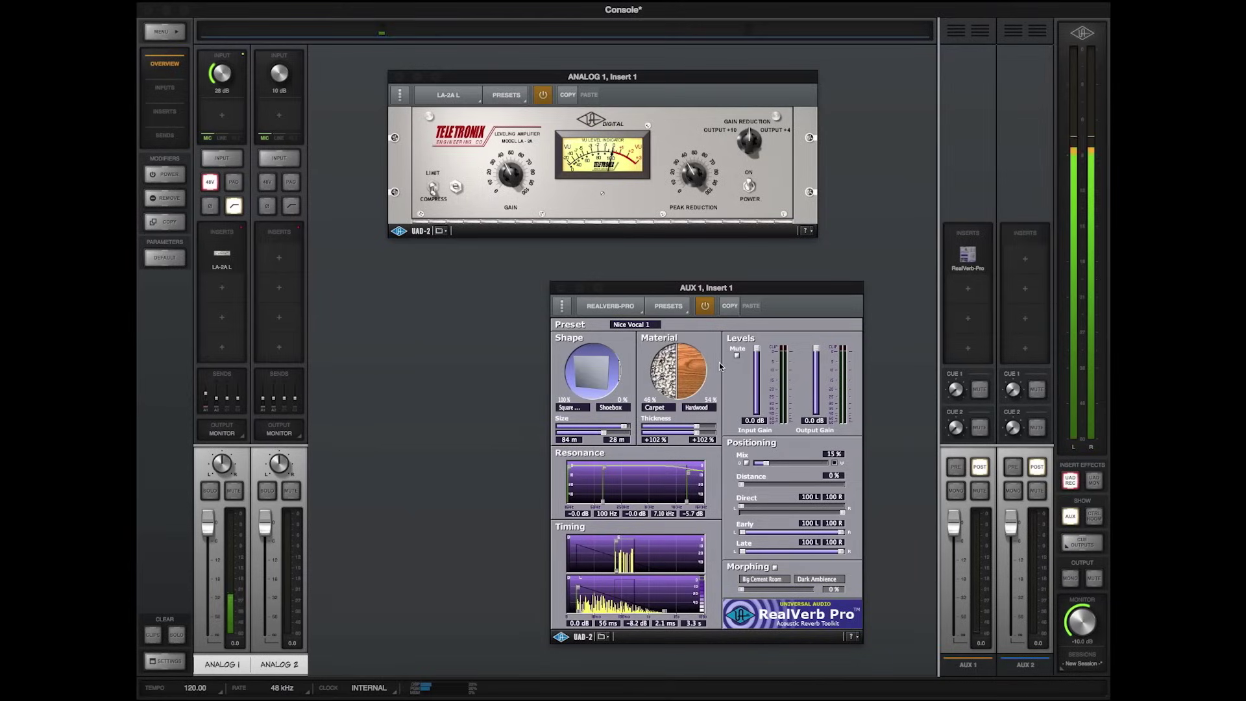
Switch the Aux 1 RealVerb-Pro preset to Nice Vocal 2.
left_click(635, 324)
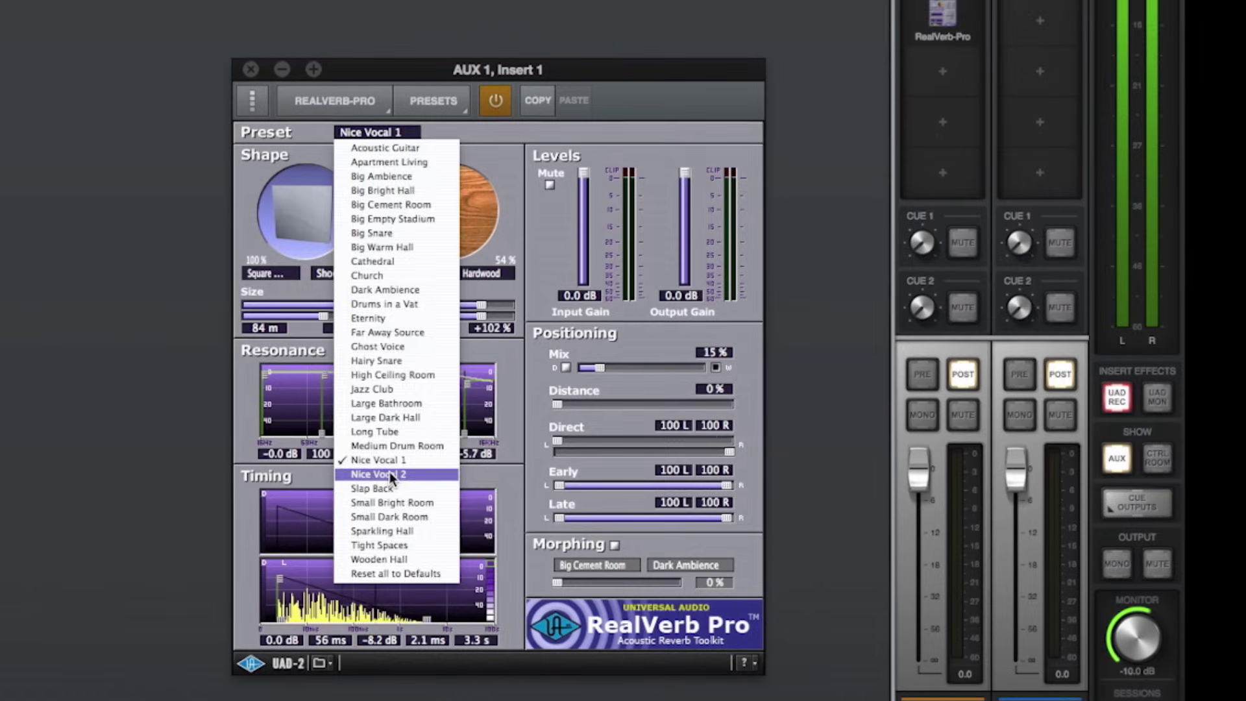
left_click(389, 474)
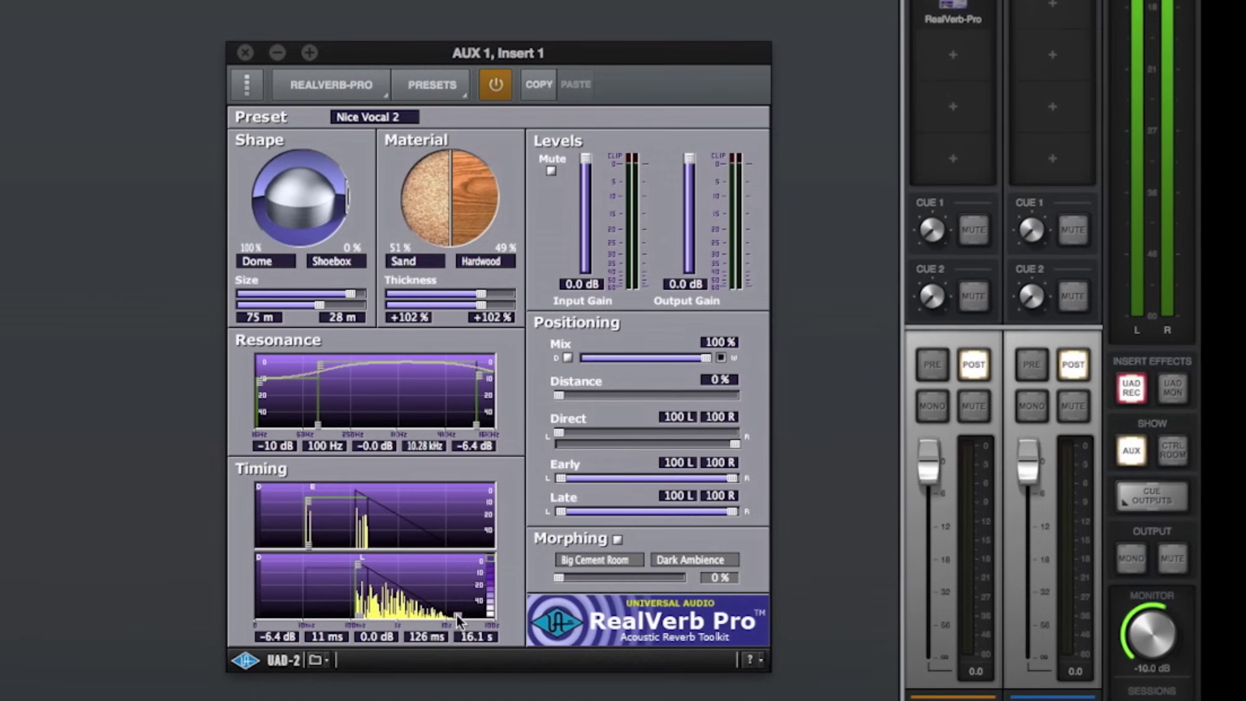
Shorten the RealVerb-Pro decay from 16.1 s to 6.0 s in the Timing graph.
left_click_drag(456, 613, 438, 614)
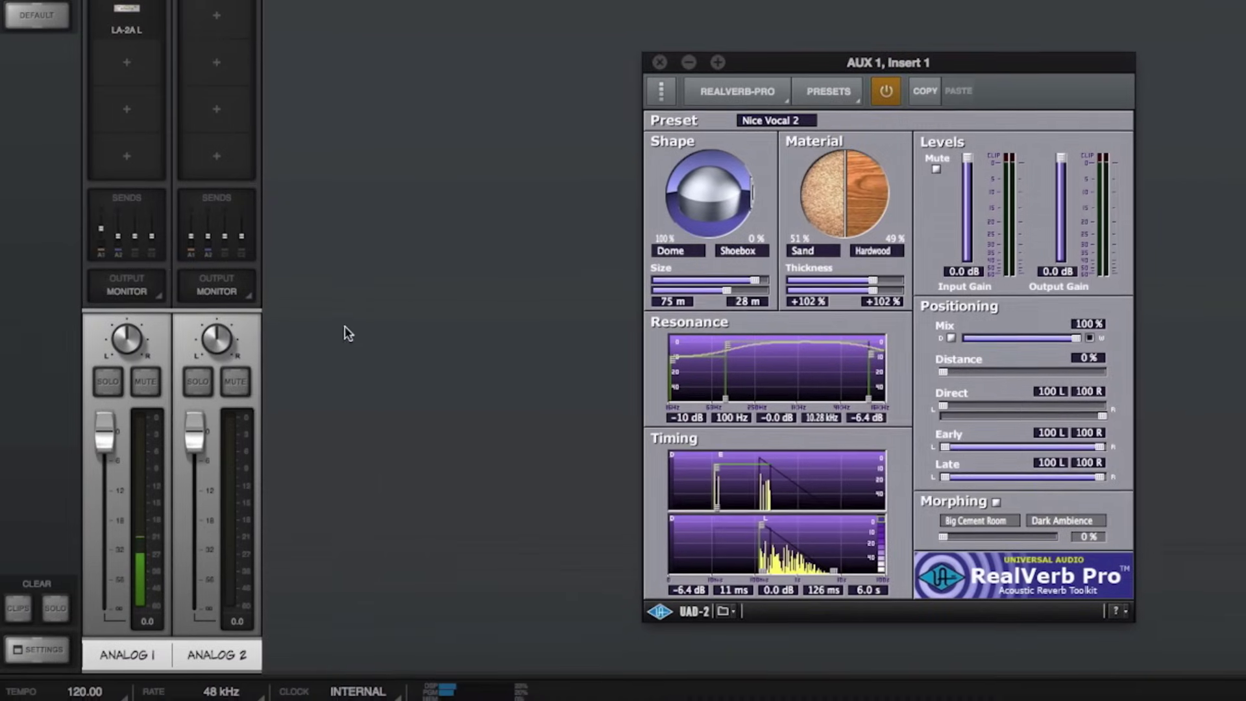
left_click(104, 239)
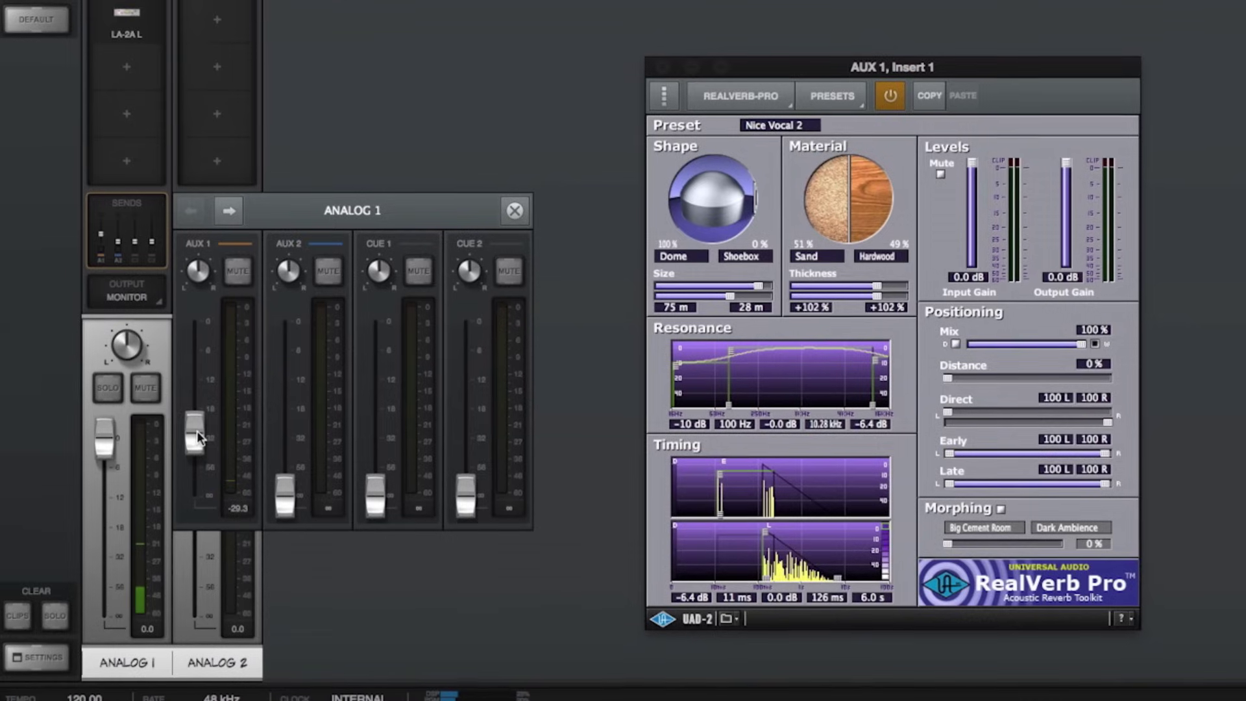
Raise Analog 1's Aux 1 reverb send from -29.3 dB to about -17 dB.
left_click_drag(196, 430, 195, 411)
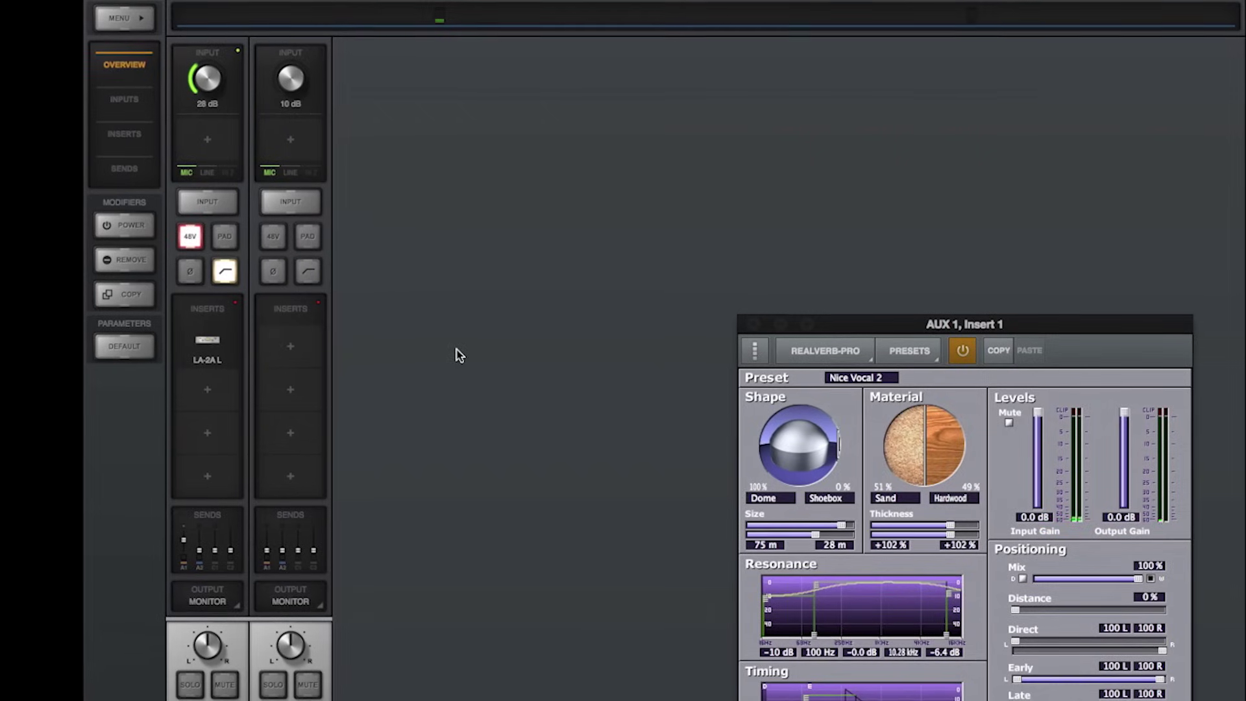
left_click(223, 138)
Put the UA 610-B preamp in Analog 1's Unison slot and move its window aside.
left_click(506, 271)
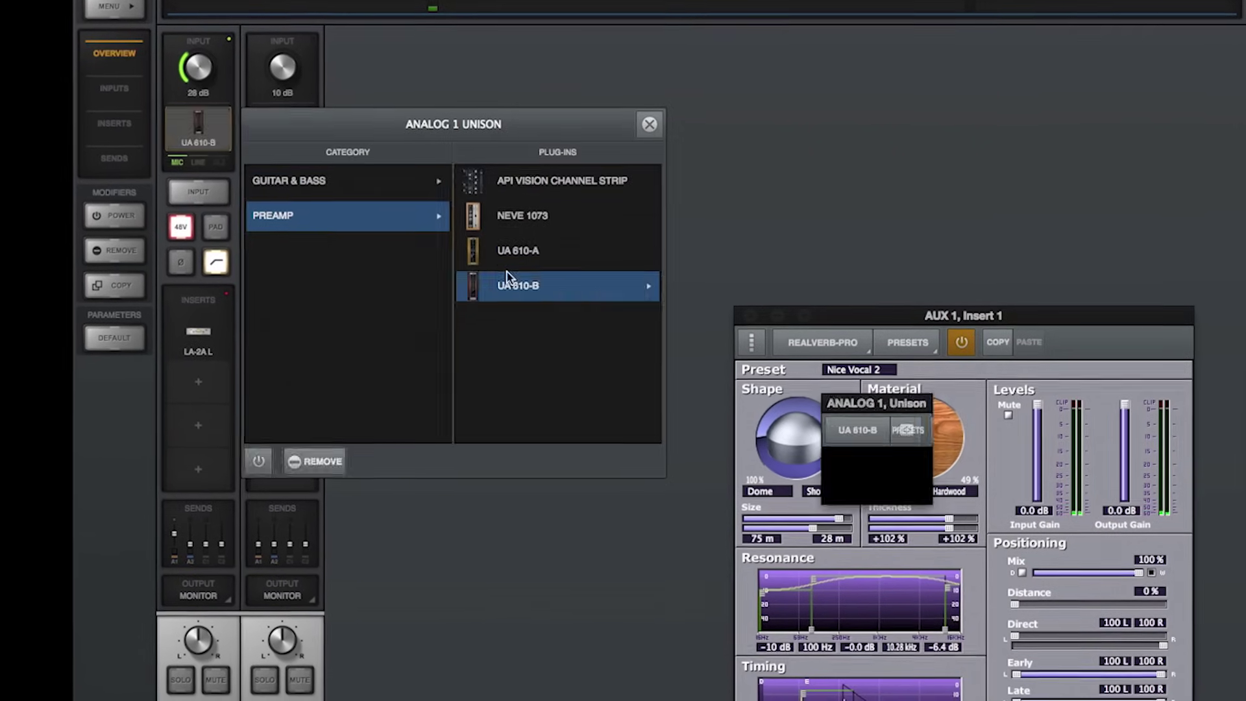
left_click_drag(924, 403, 484, 64)
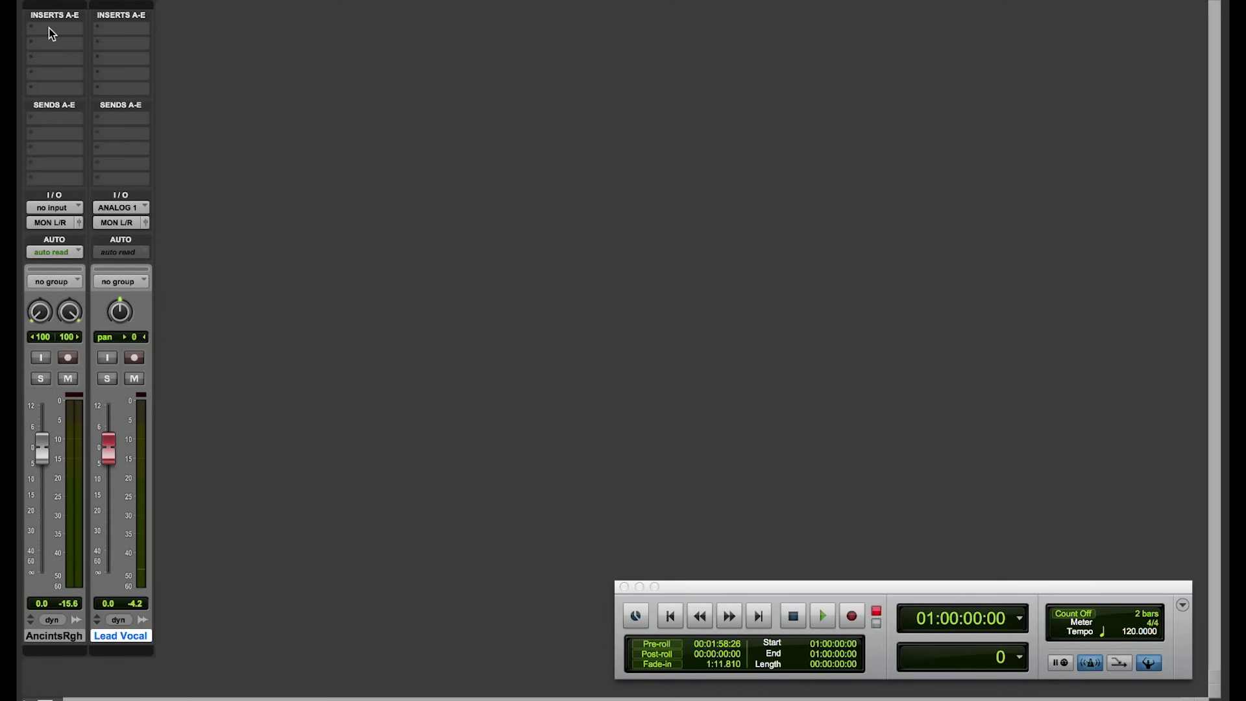
Insert UAD Pultec-Pro Legacy on the Ancients Rough track's first insert and reposition its window.
key("shift+r")
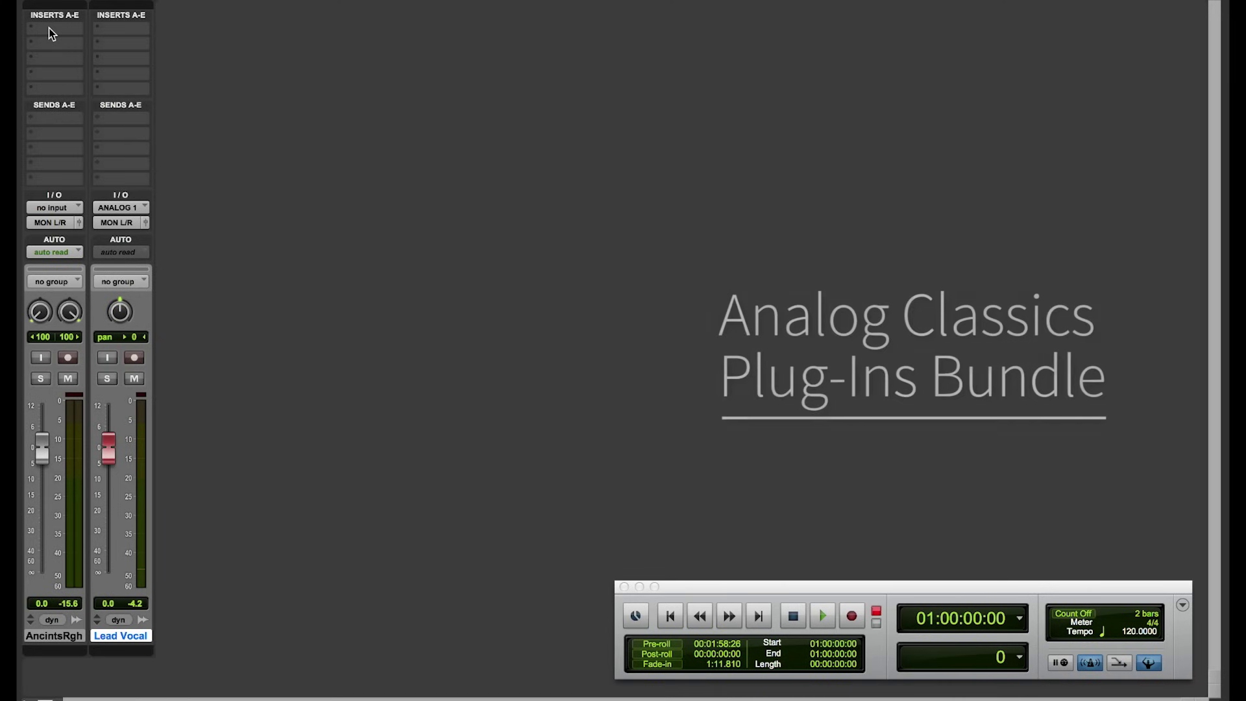
left_click(52, 34)
mouse_move(114, 59)
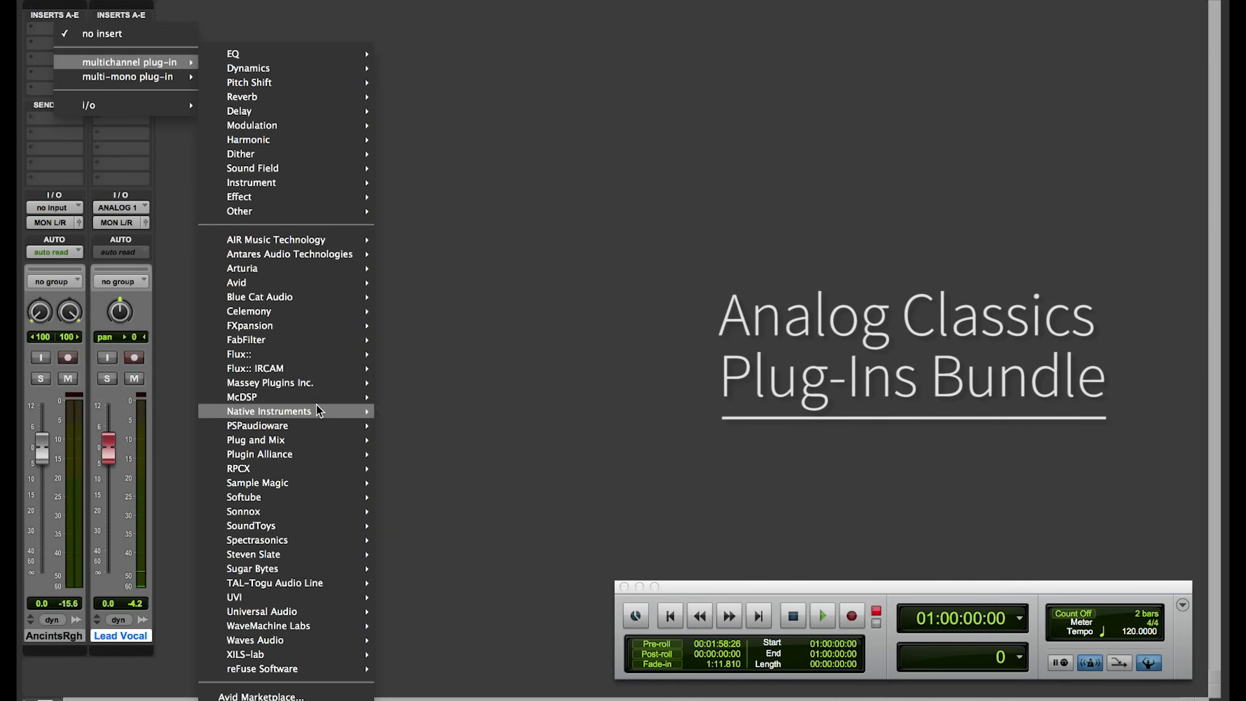
mouse_move(316, 611)
scroll(511, 594, "down", 10)
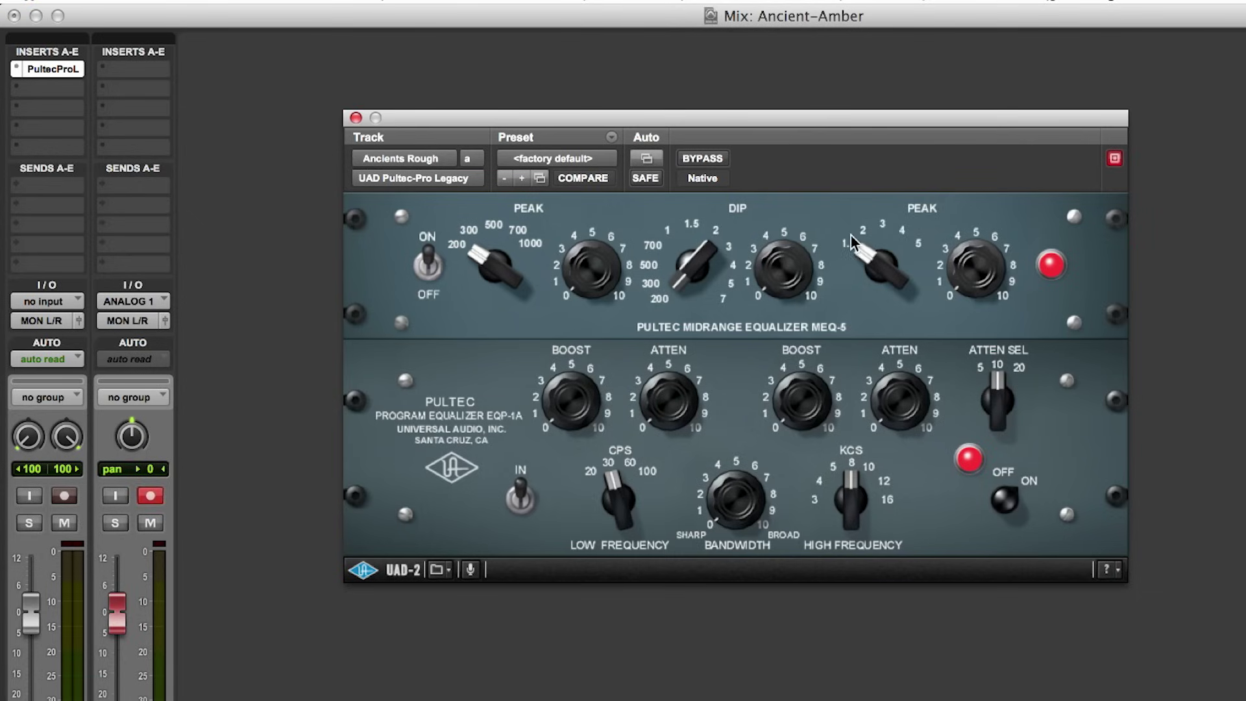
left_click_drag(861, 115, 942, 73)
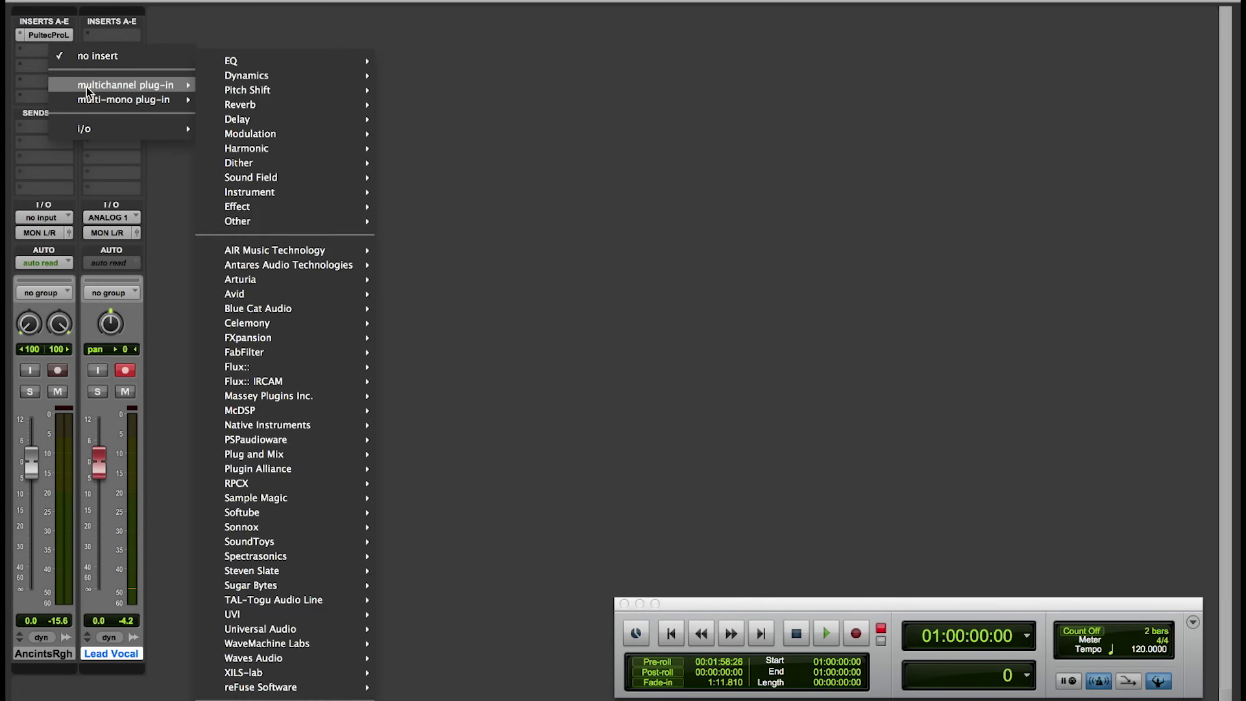
Insert UAD UA 1176LN Legacy in the slot after the Pultec.
mouse_move(309, 547)
mouse_move(303, 629)
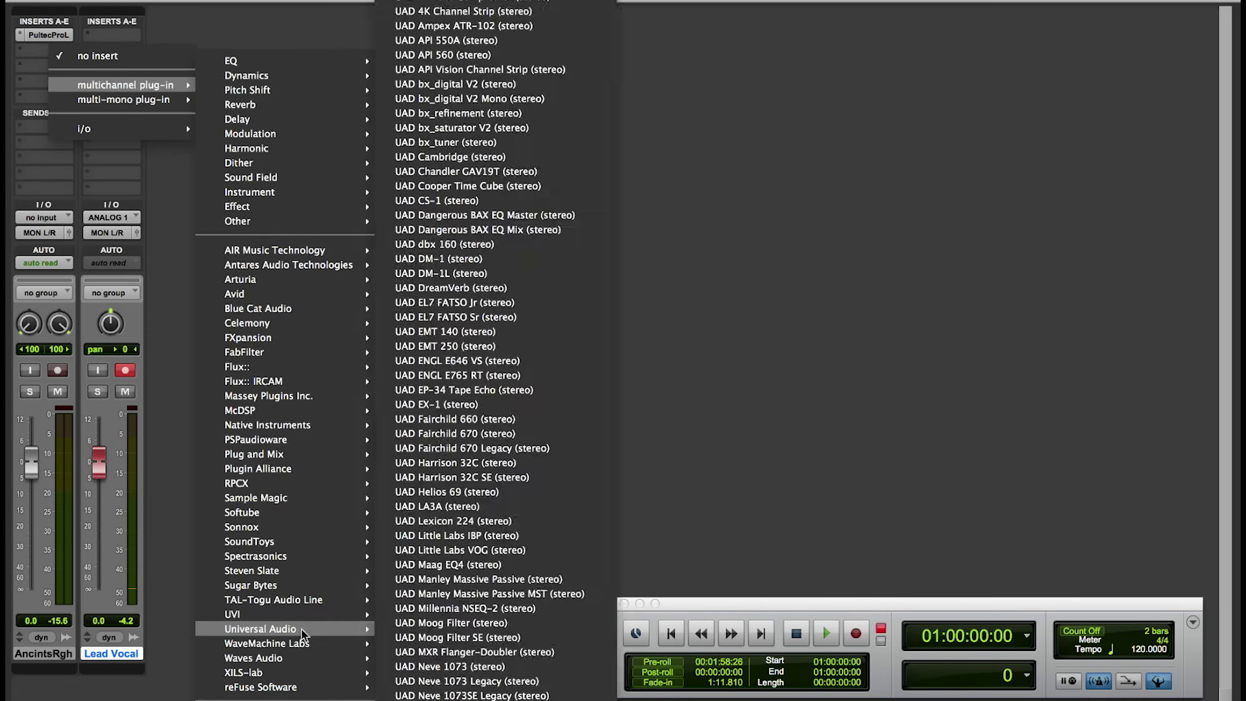
scroll(493, 687, "down", 15)
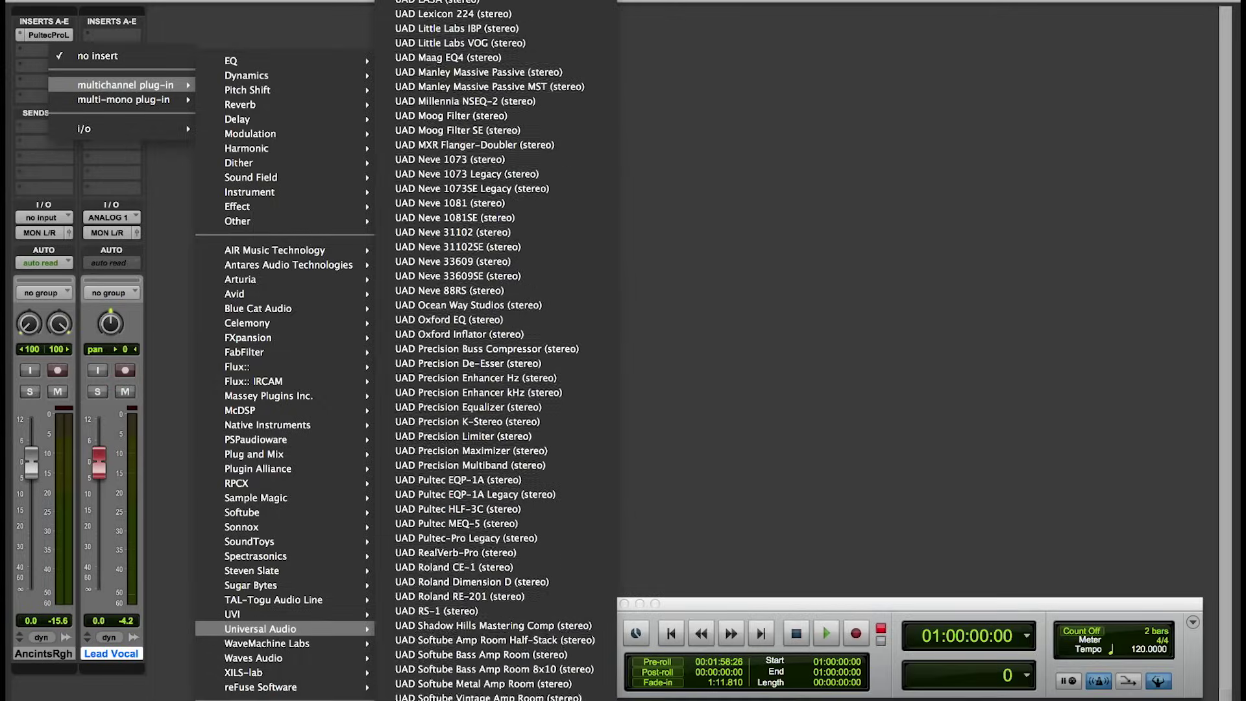
scroll(513, 687, "down", 3)
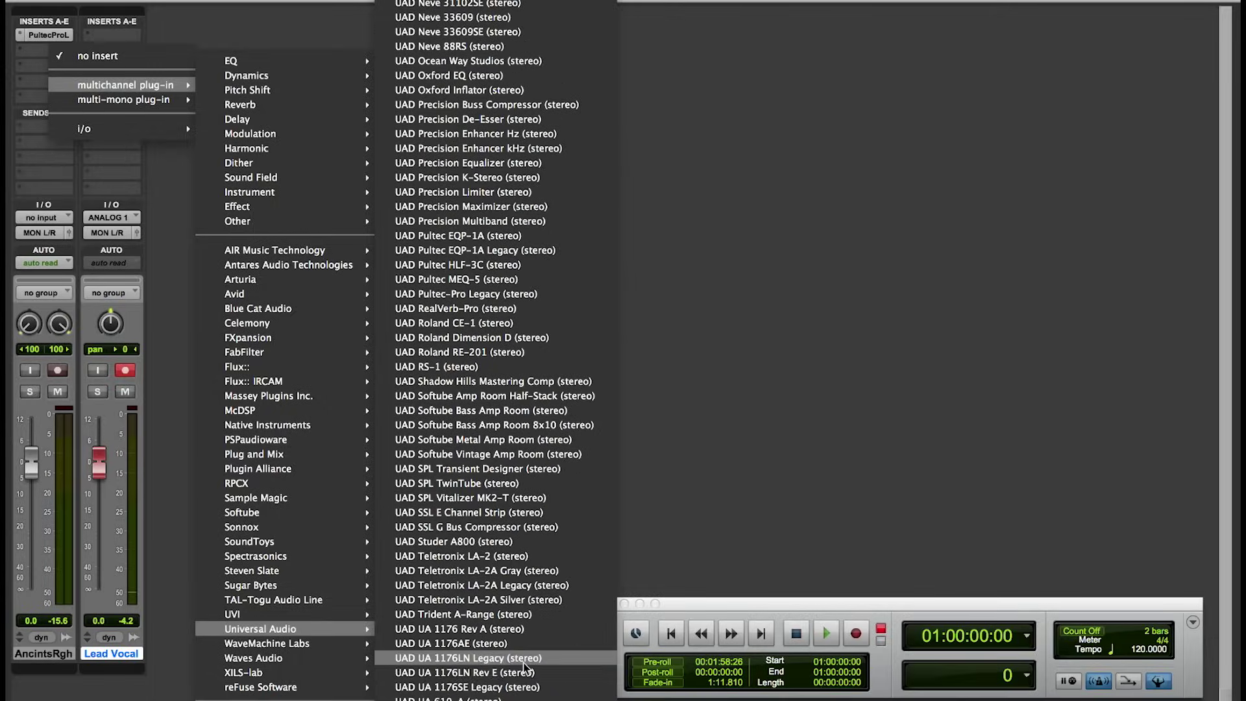
left_click(523, 662)
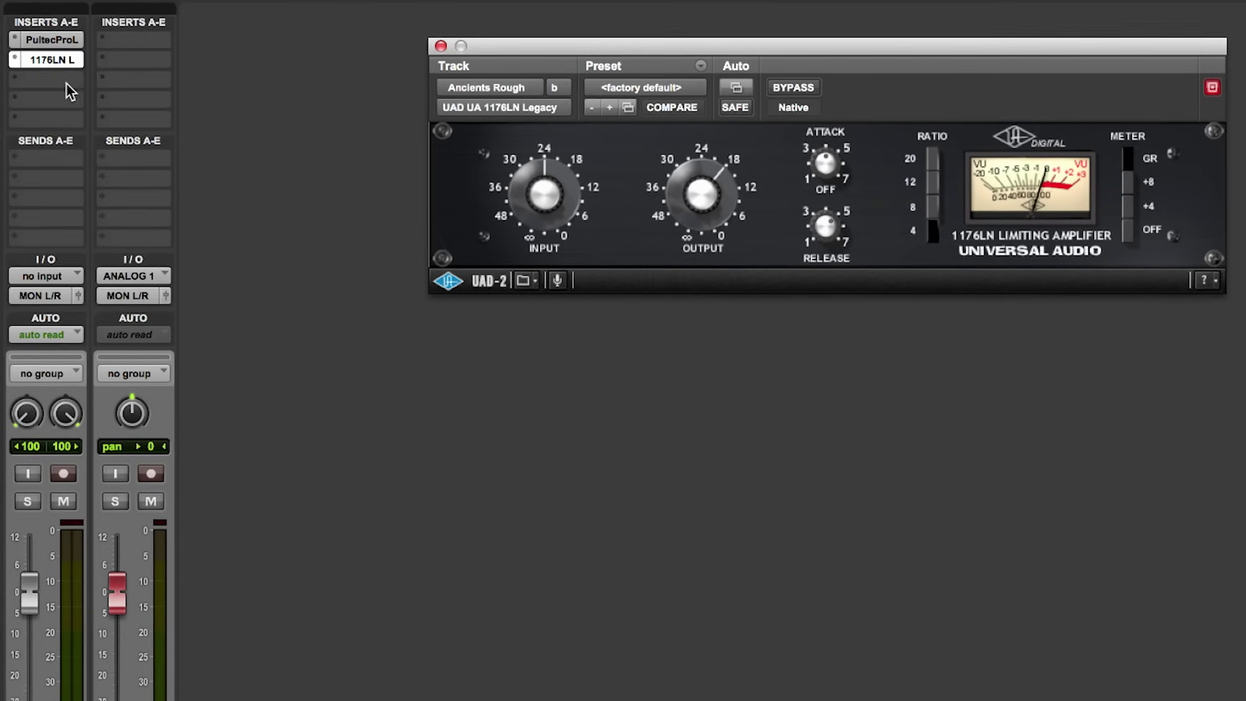
Add UAD UA 1176SE Legacy on the next insert.
left_click(66, 81)
mouse_move(91, 85)
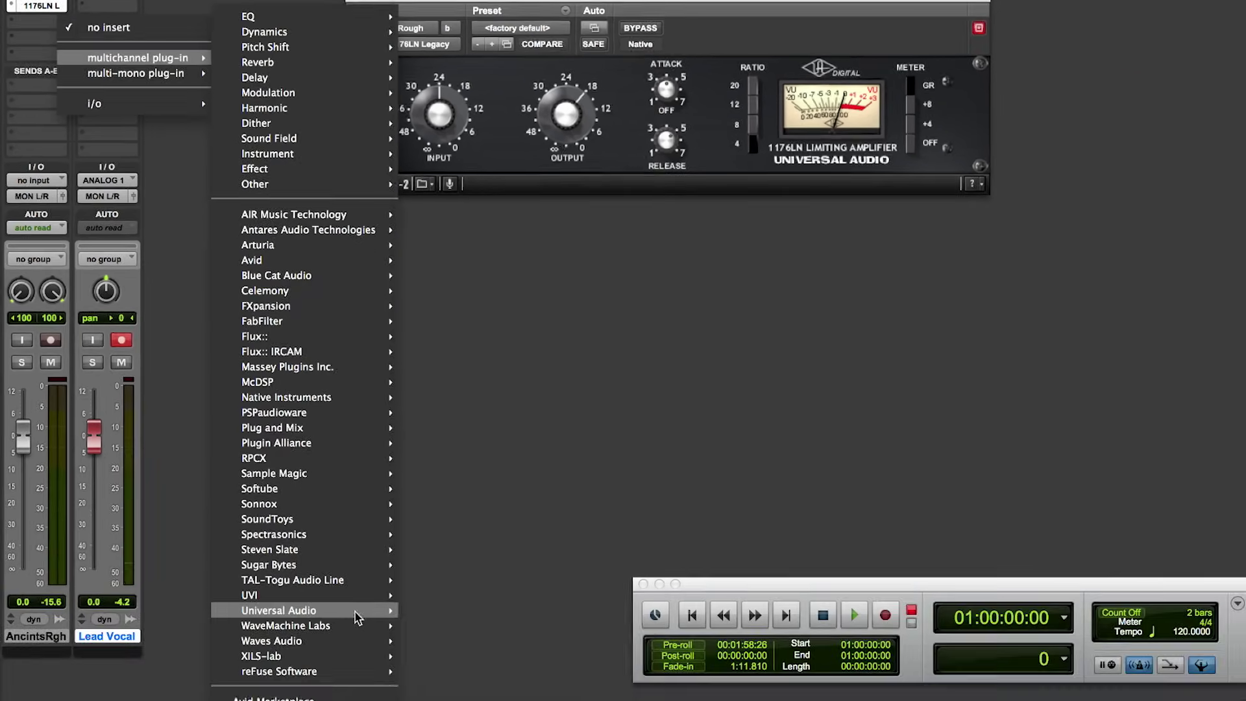
mouse_move(373, 657)
scroll(526, 389, "down", 5)
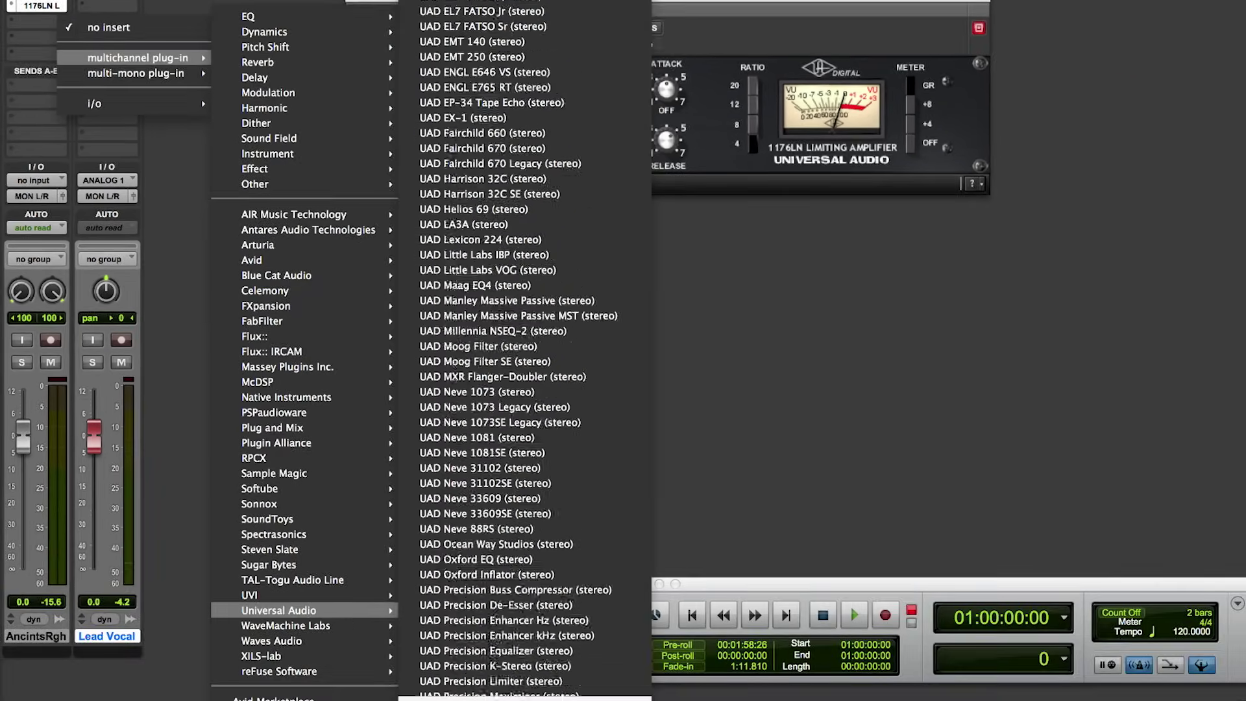
scroll(551, 672, "down", 10)
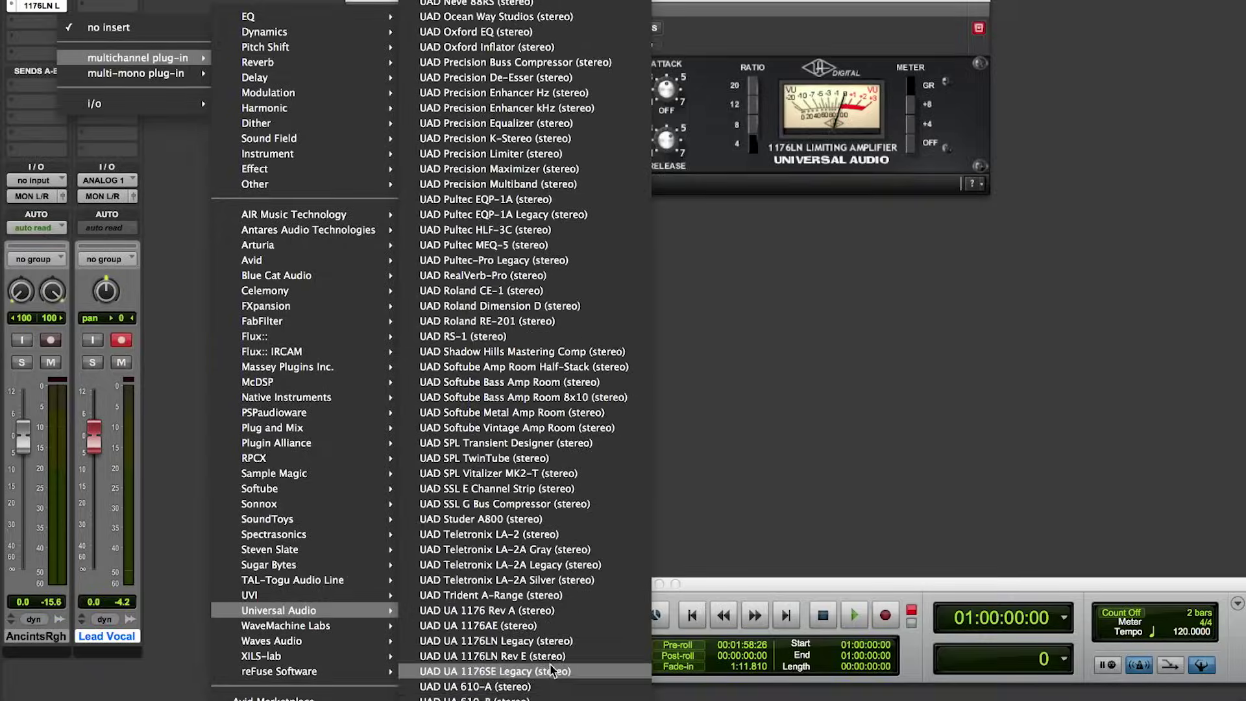
left_click(552, 671)
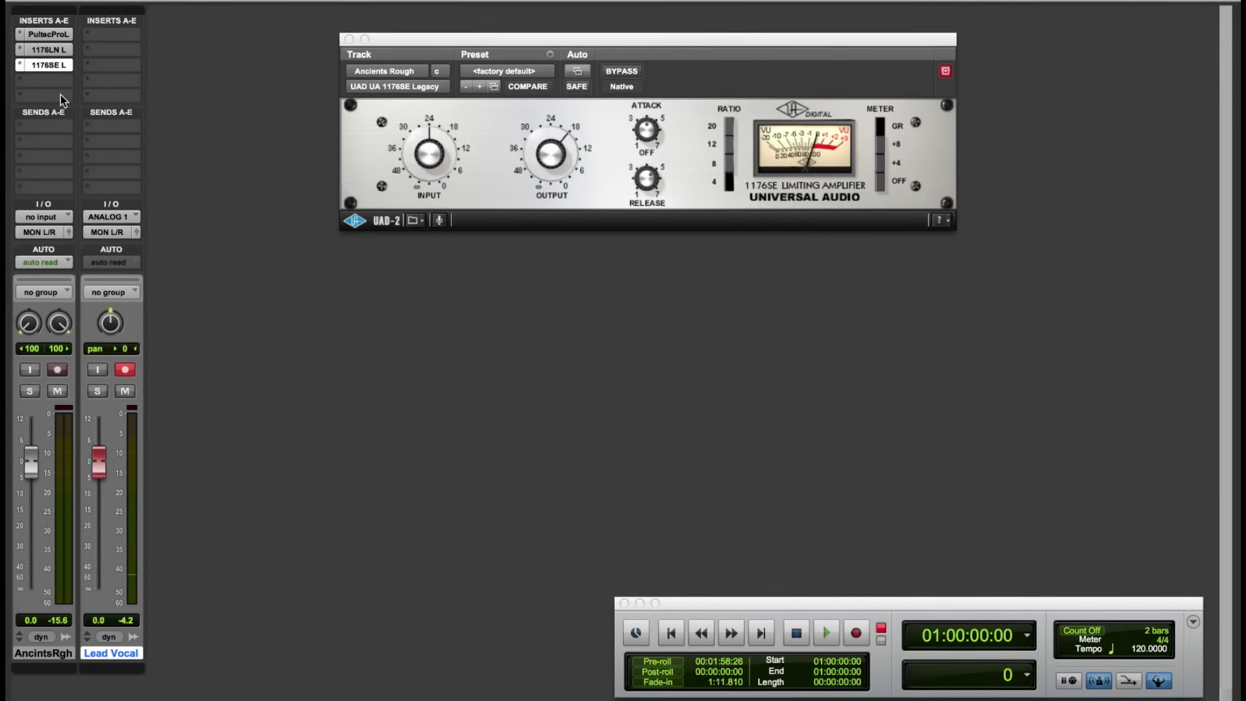
Add UAD Teletronix LA-2A Legacy, bypass it and the 1176SE, then start recording.
mouse_move(265, 625)
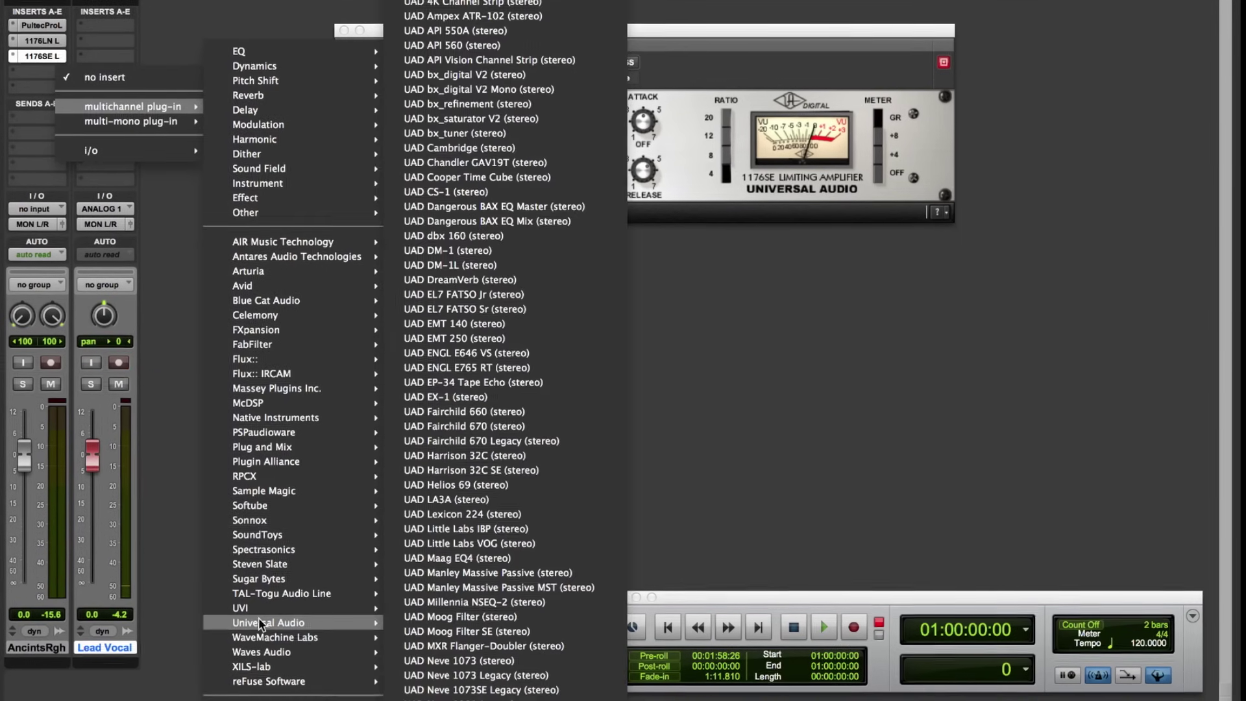
scroll(499, 351, "down", 5)
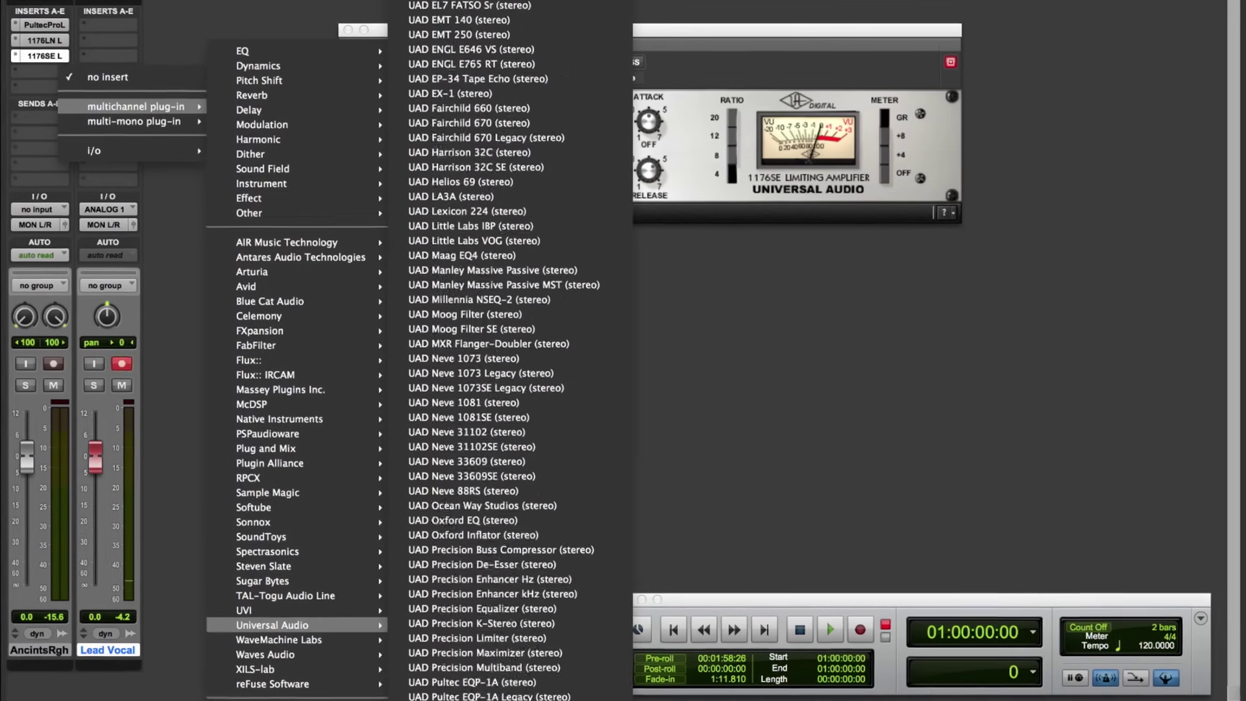
scroll(567, 610, "down", 8)
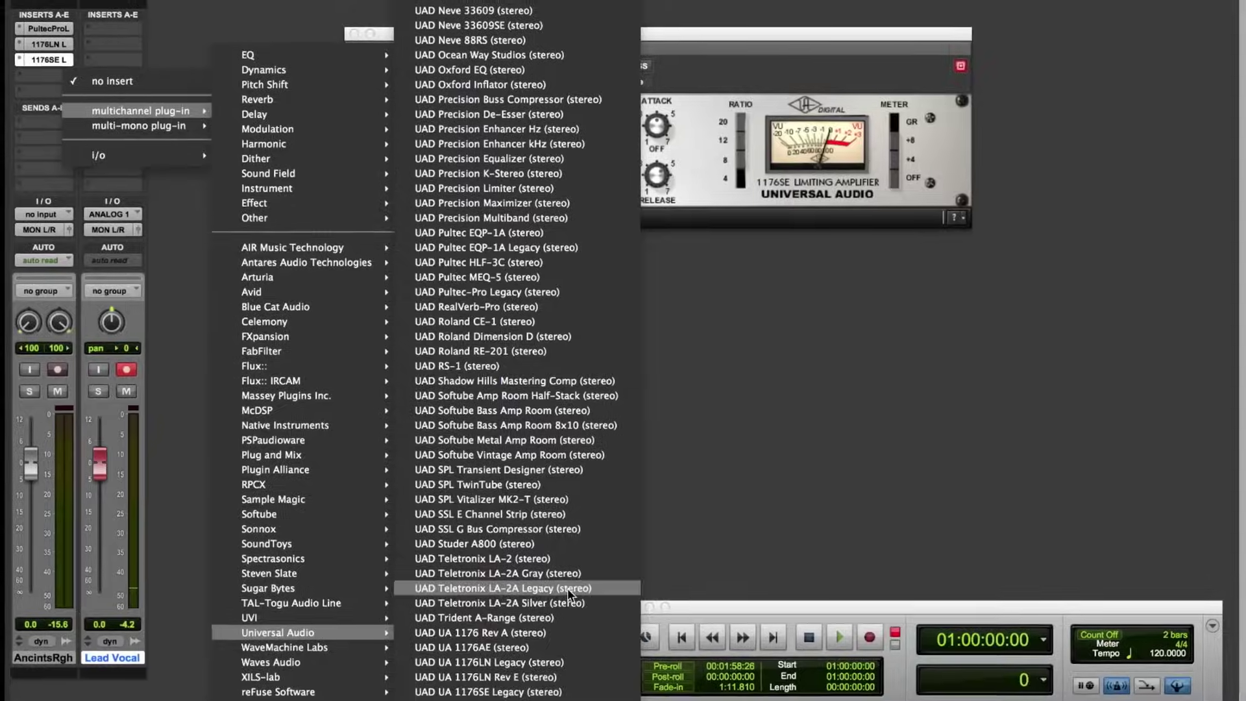
left_click(567, 588)
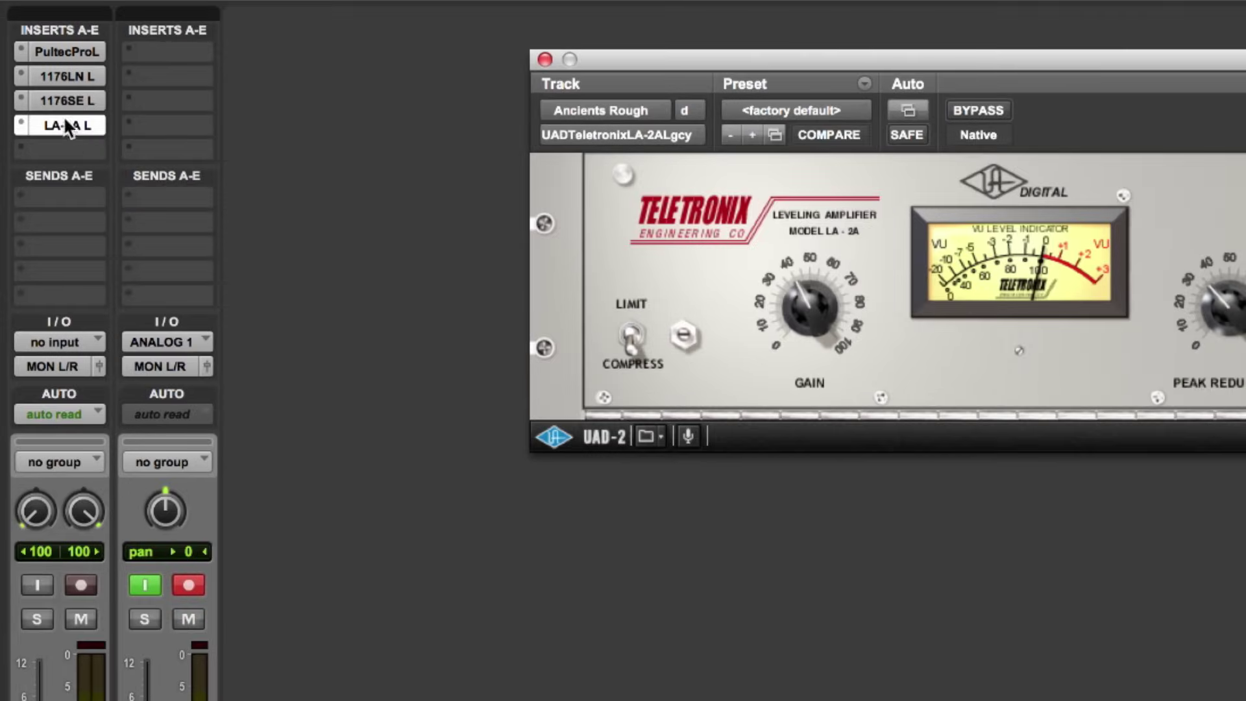
left_click(56, 122, "super")
left_click(78, 99, "super")
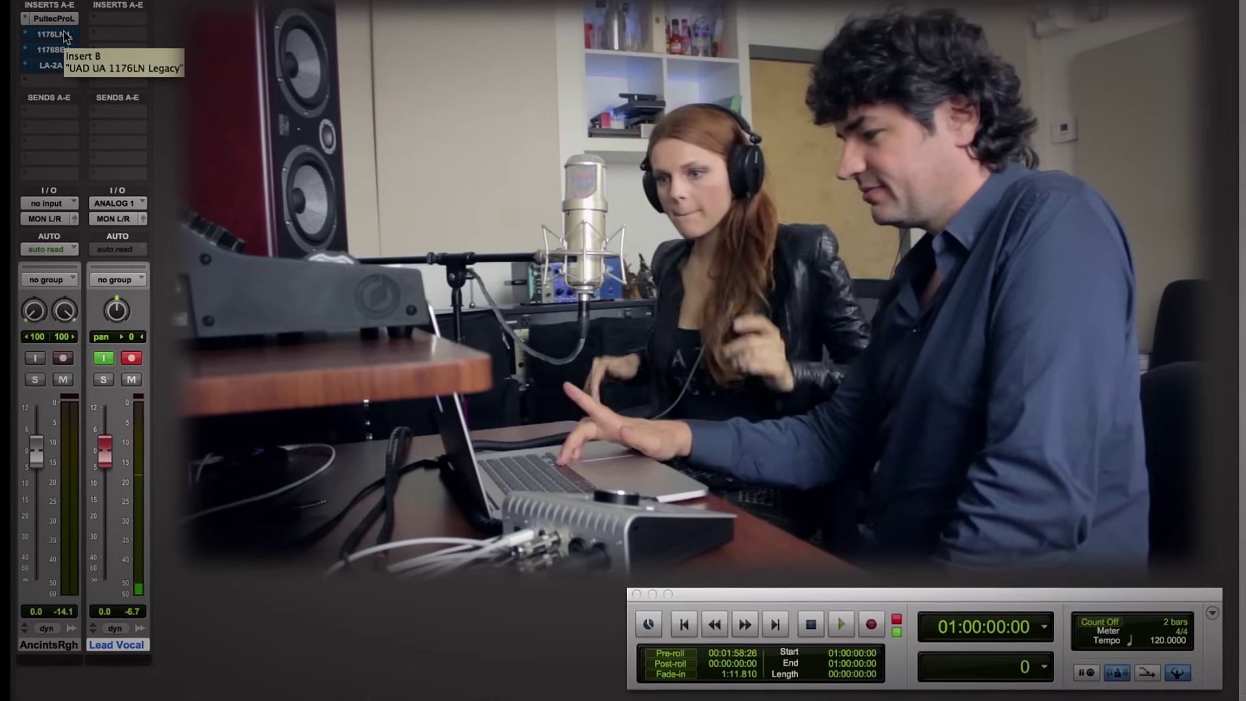
key("super+space")
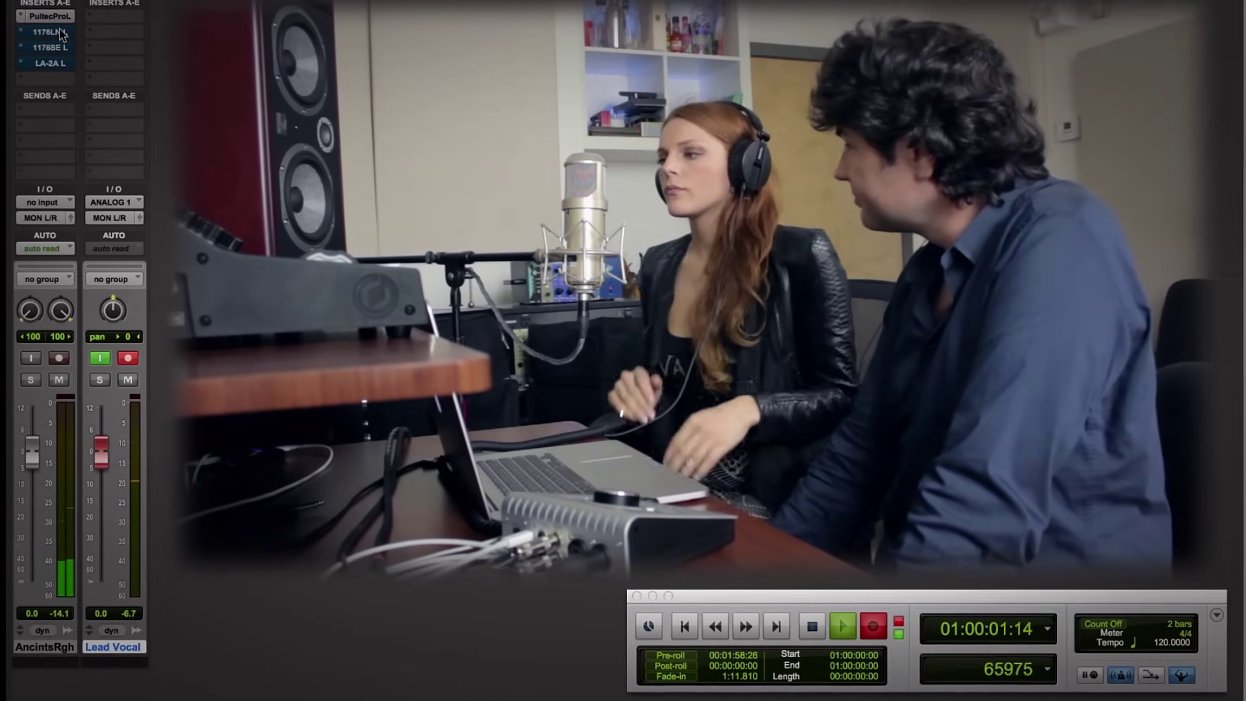